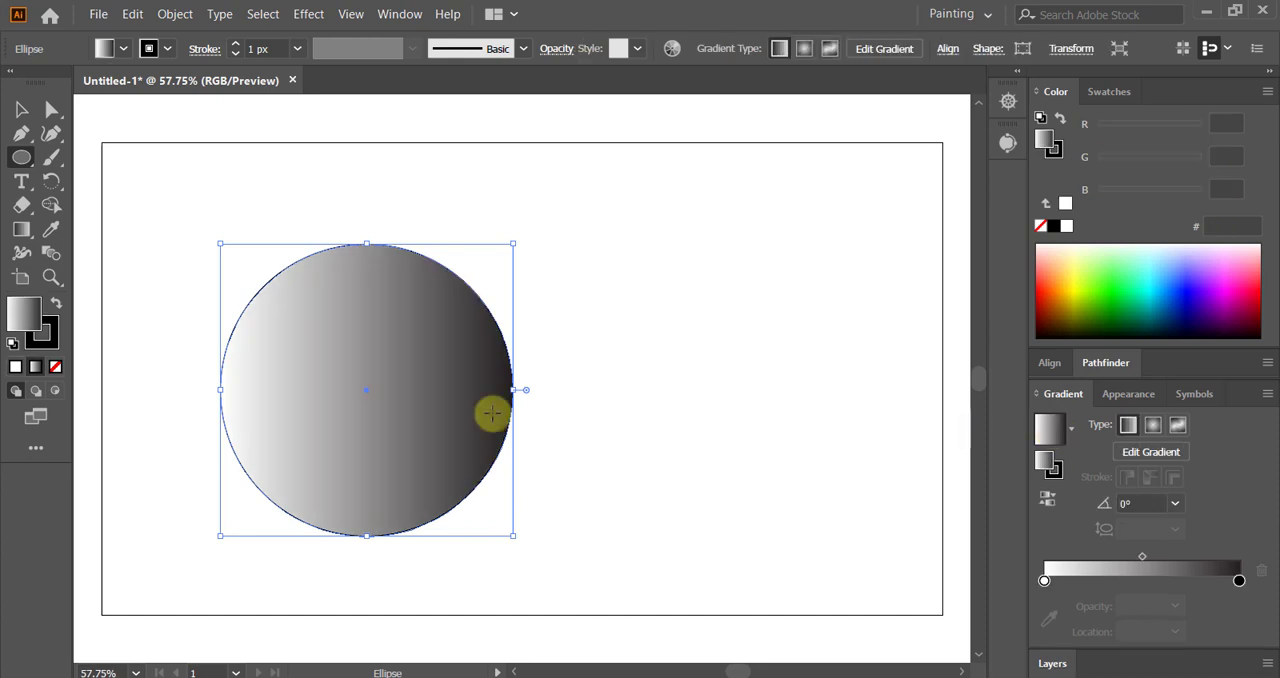
Step: Remove the circle's stroke and change its fill to a reversed radial gradient, dark at the centre and white at the edge
click(40, 335)
click(23, 313)
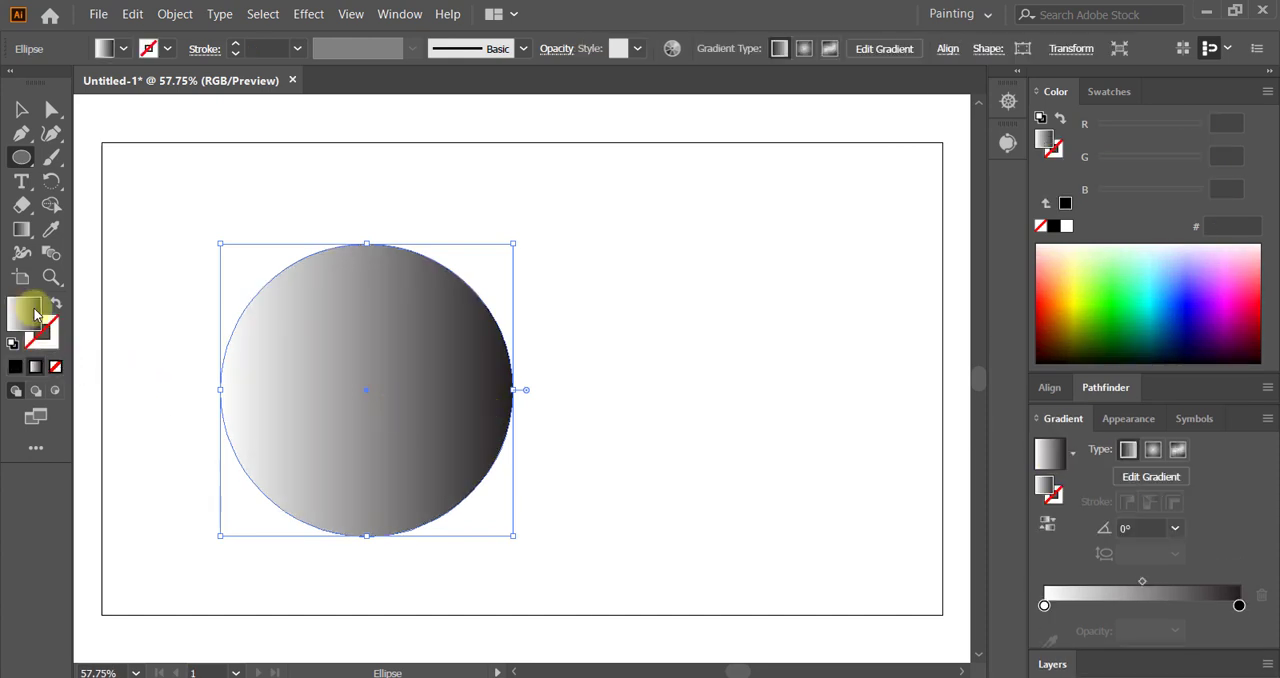
click(1153, 427)
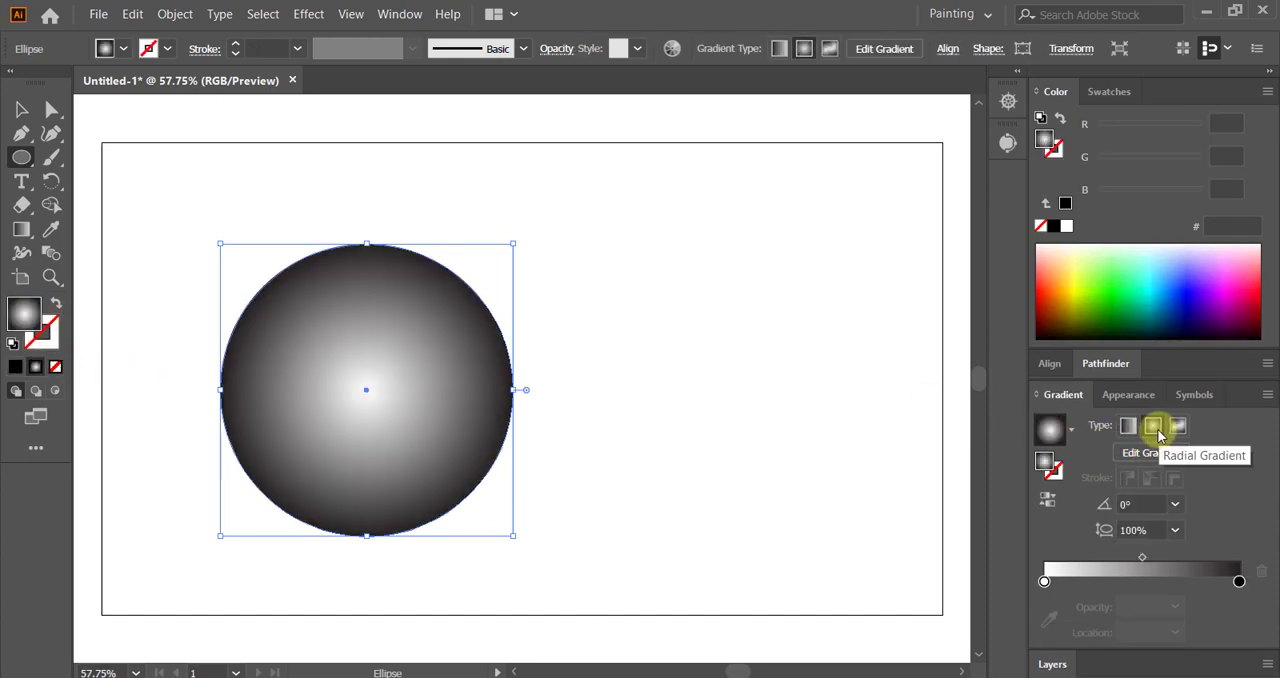
click(1047, 501)
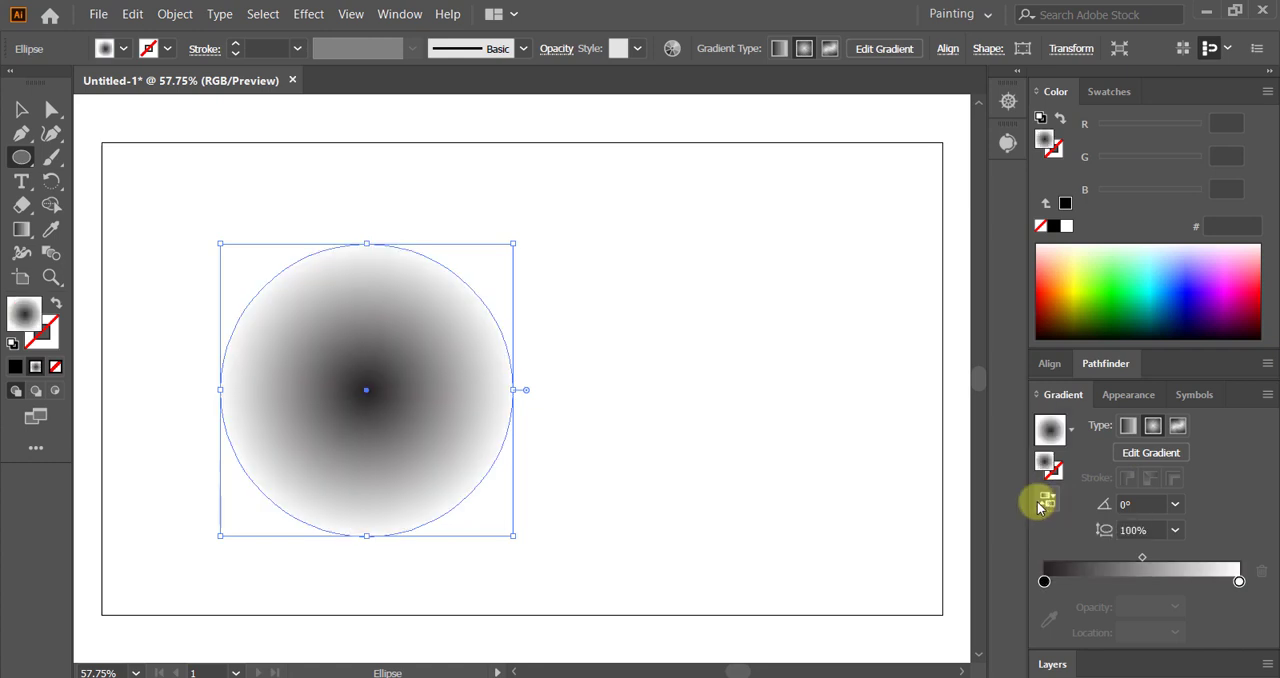
Step: Shift the circle left on the artboard and apply a Color Halftone effect with maximum radius 10 pixels and all channel angles at 200
click(22, 109)
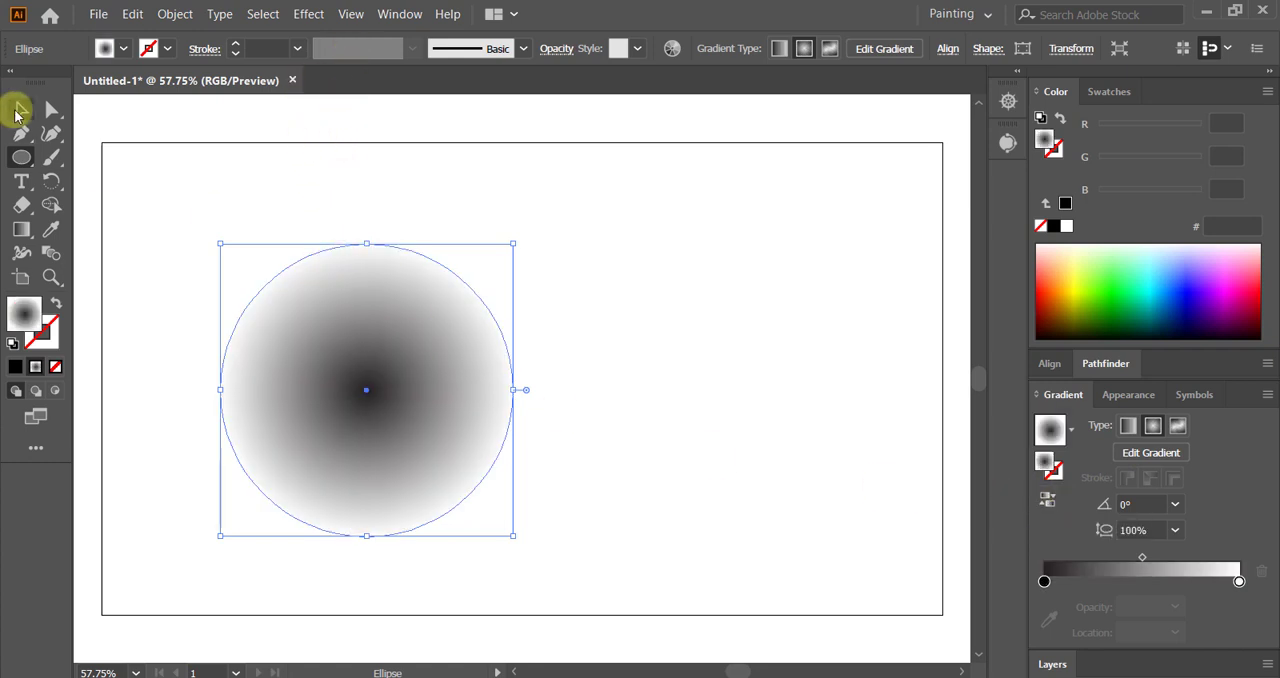
drag(329, 371, 259, 372)
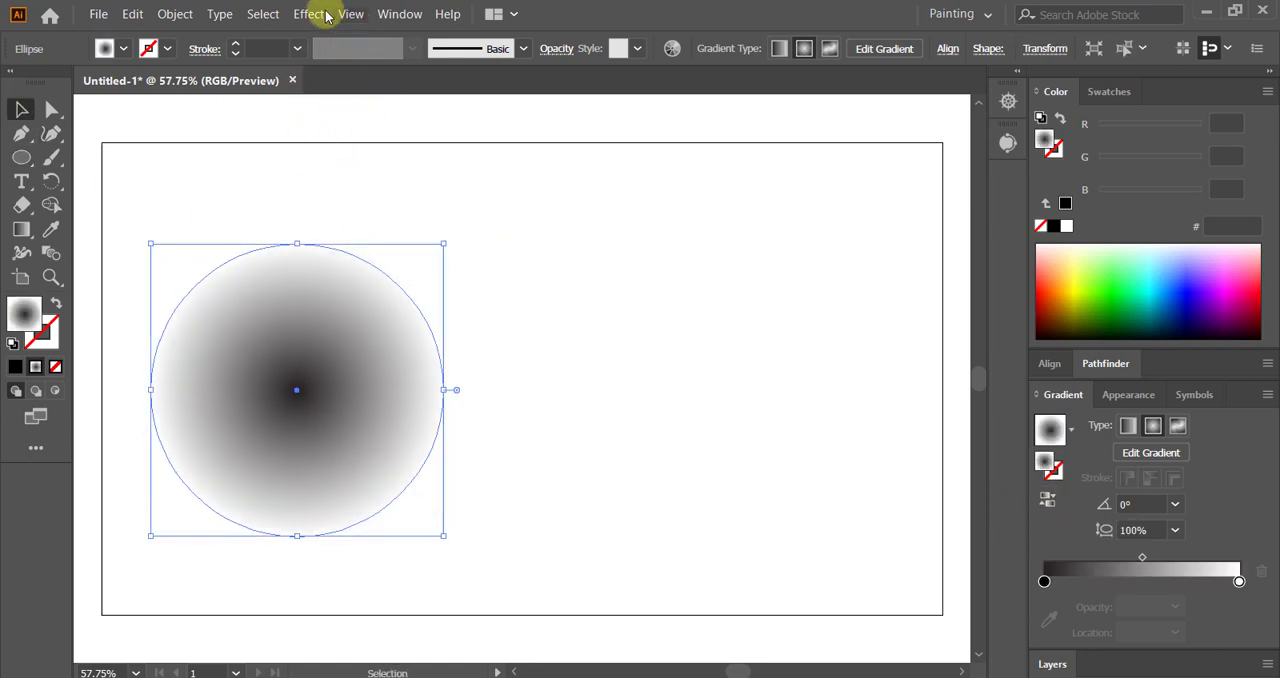
click(308, 14)
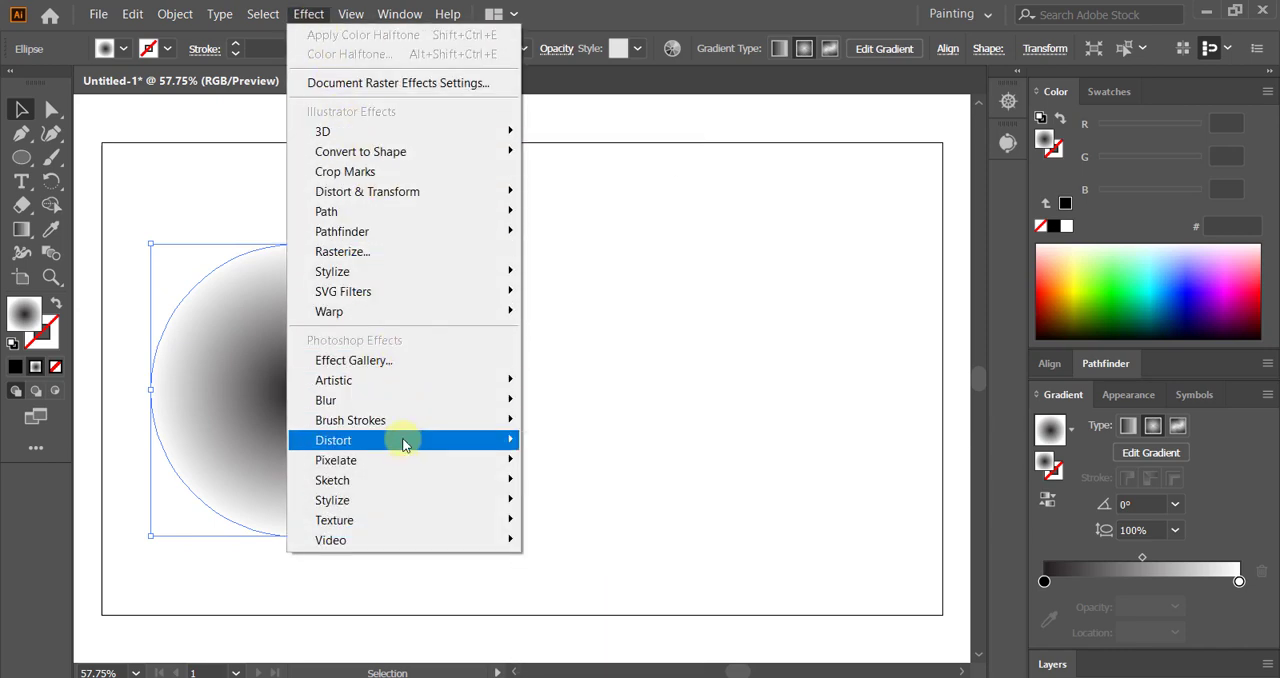
mouse_move(409, 458)
click(577, 462)
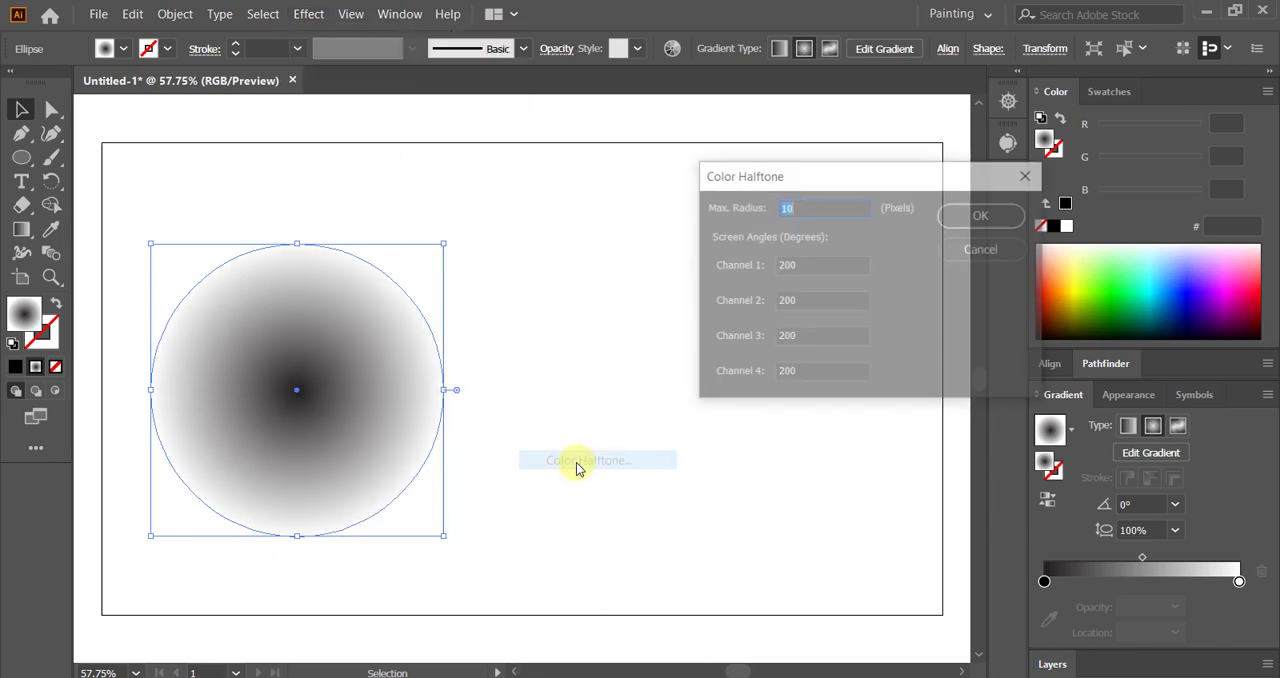
click(968, 219)
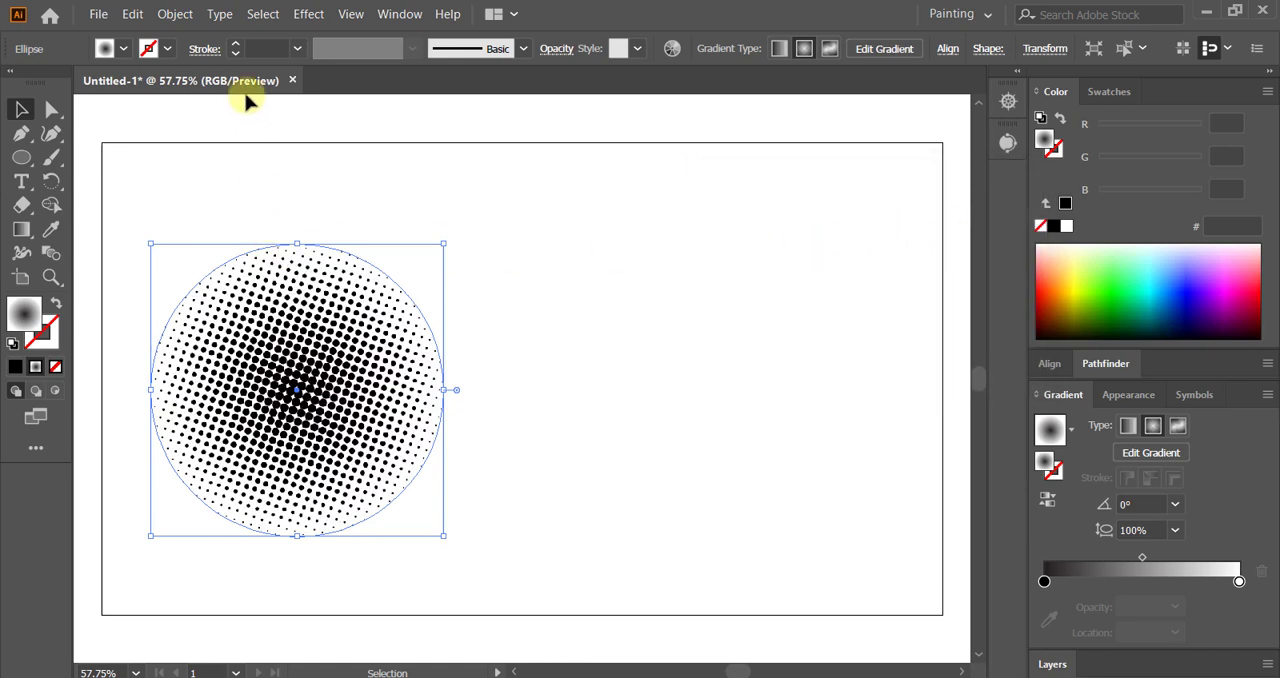
Step: Expand the halftone circle's appearance and preview a black-and-white Image Trace of it with Ignore White enabled
click(176, 14)
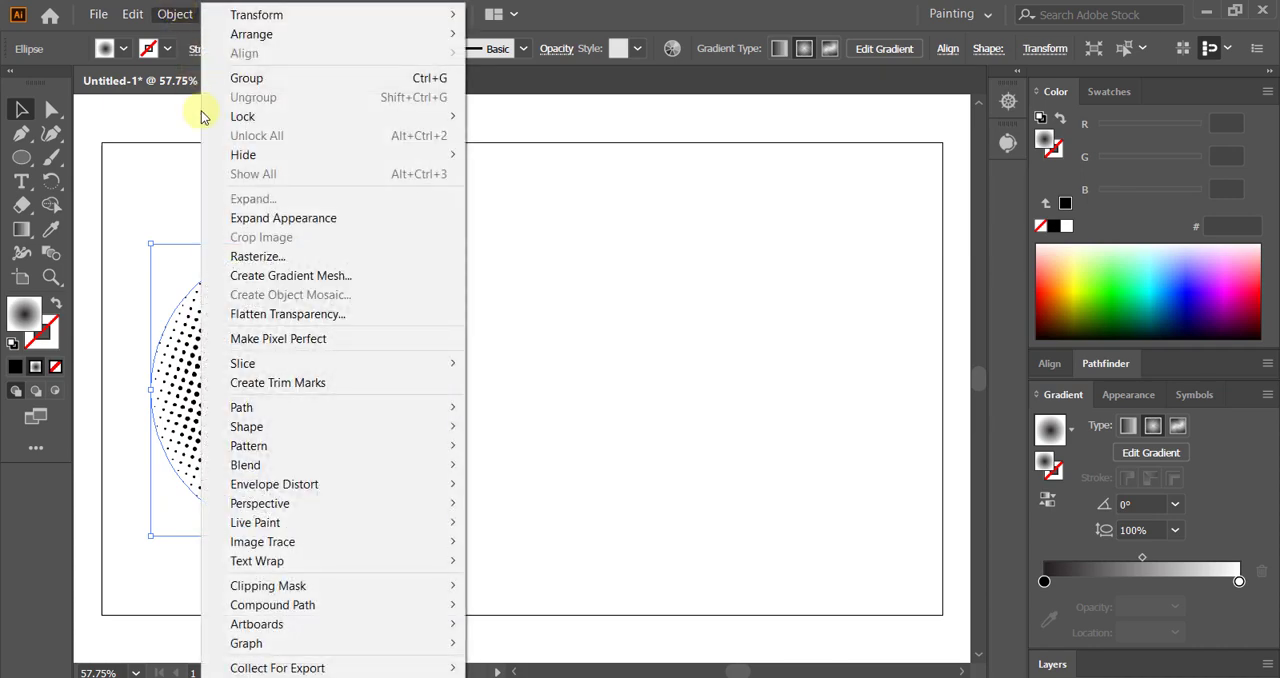
click(234, 219)
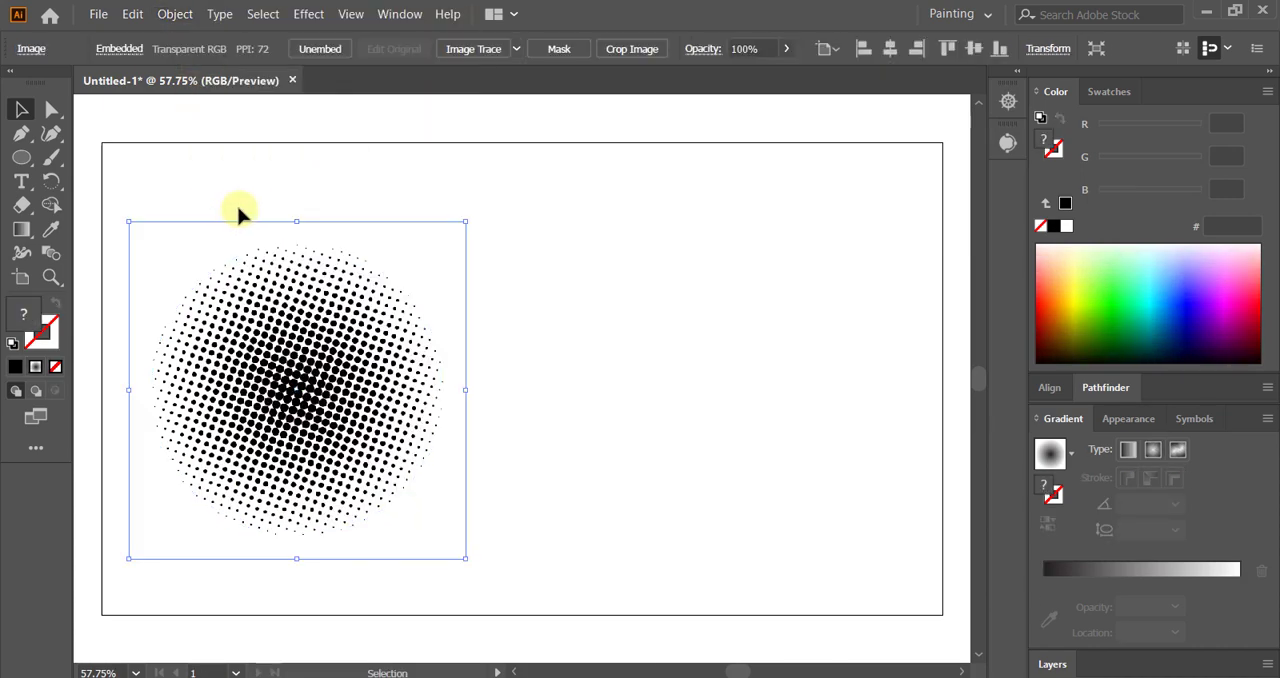
click(392, 21)
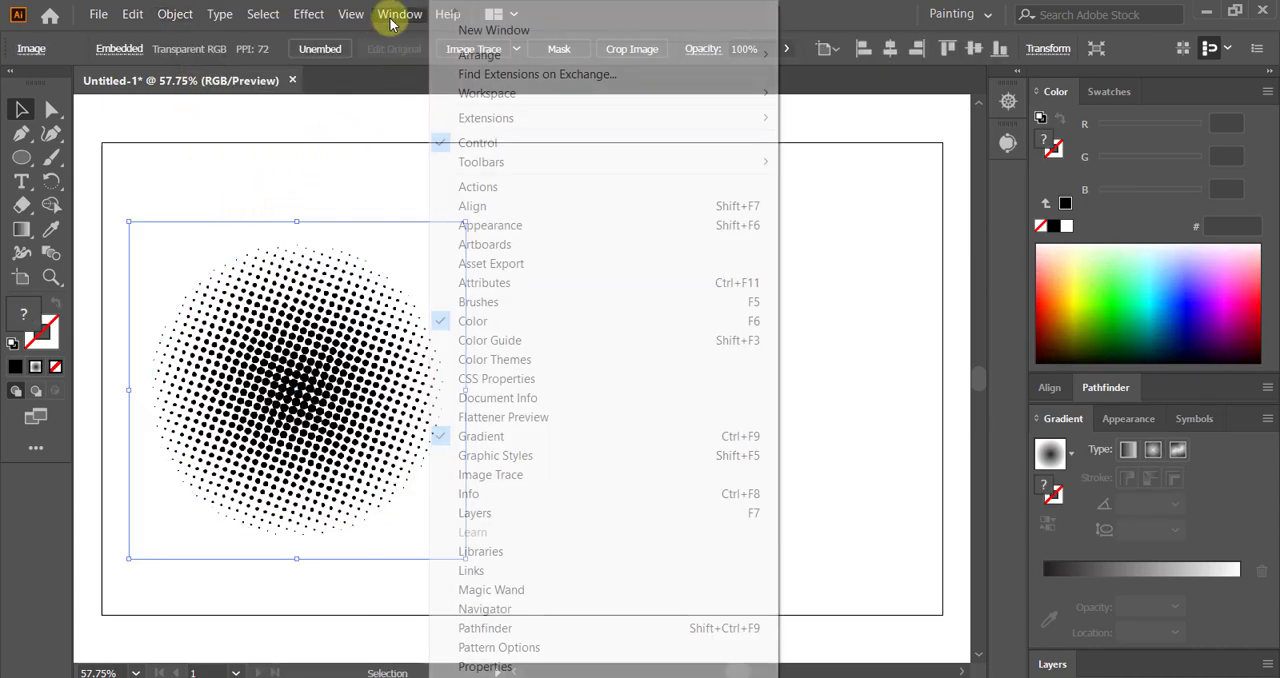
click(392, 21)
click(1012, 143)
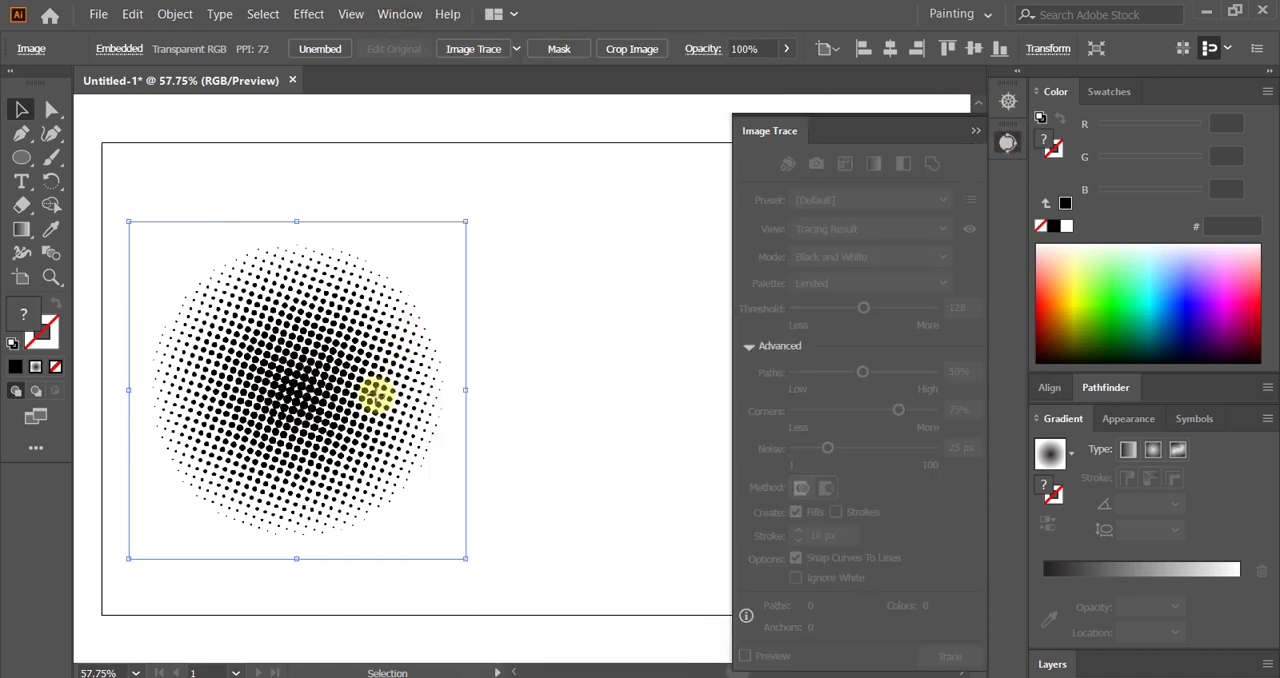
click(563, 393)
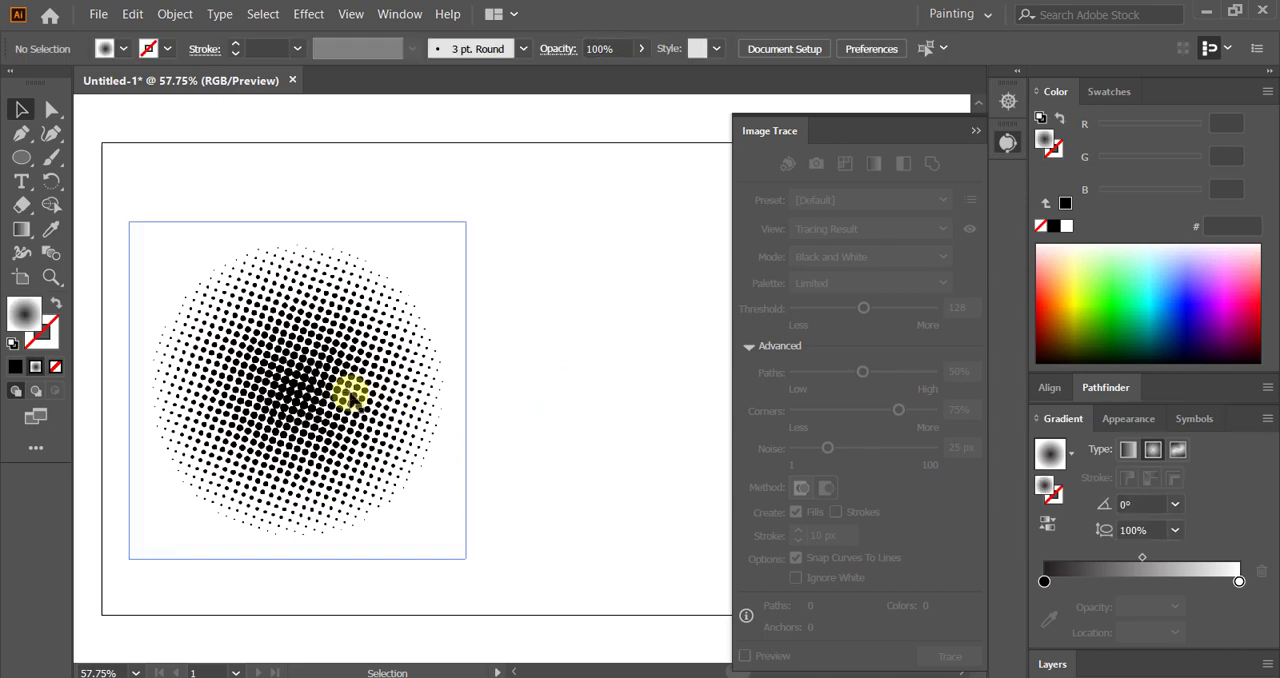
click(345, 387)
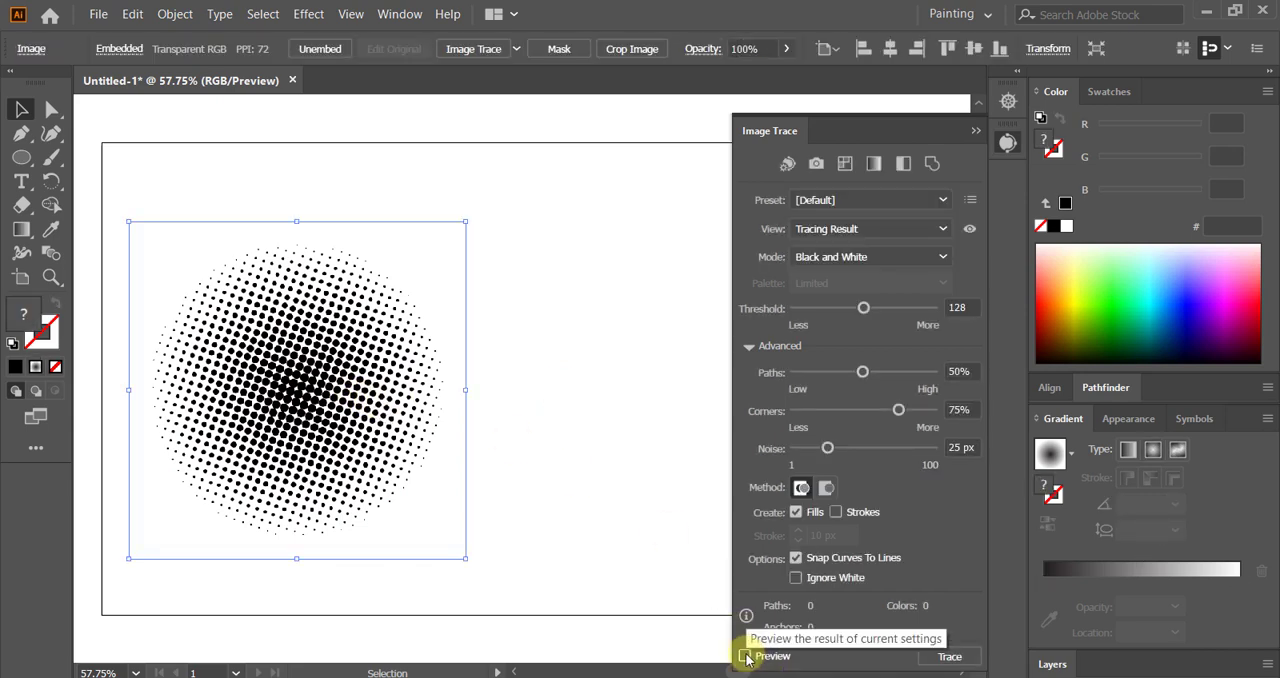
click(745, 656)
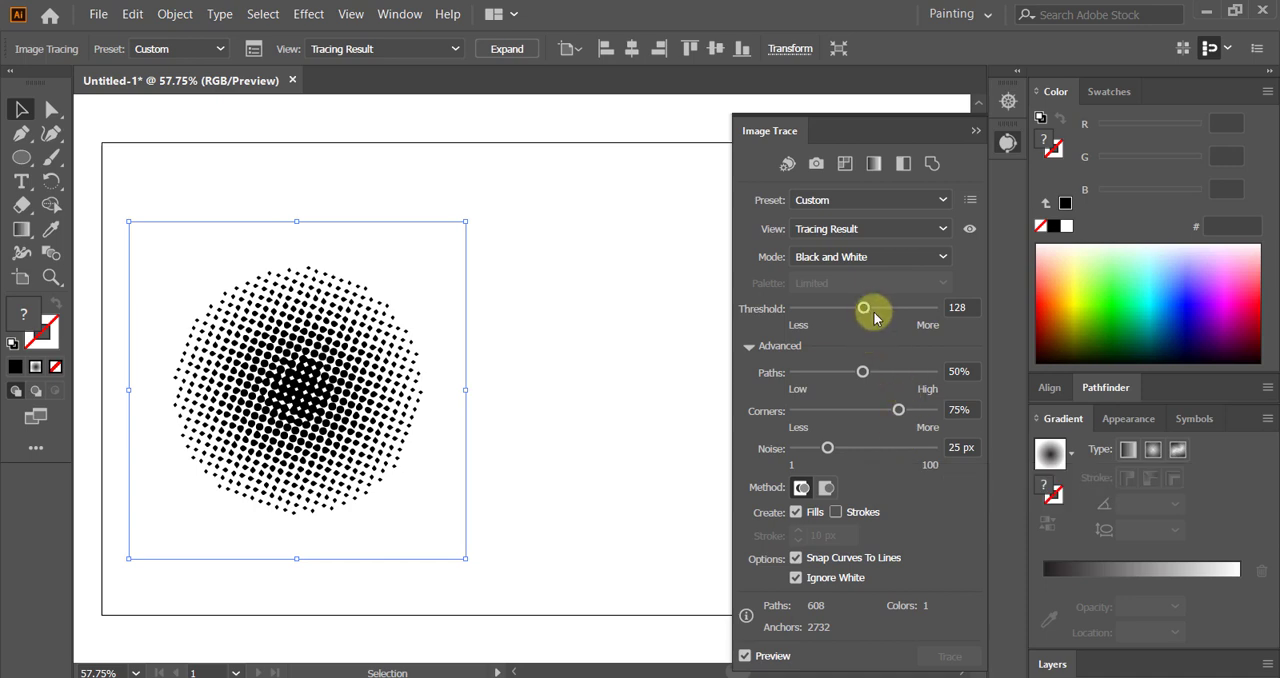
Step: Set the trace's Corners to 54% and Paths to 95%, and expand the tracing into vector dots
click(869, 410)
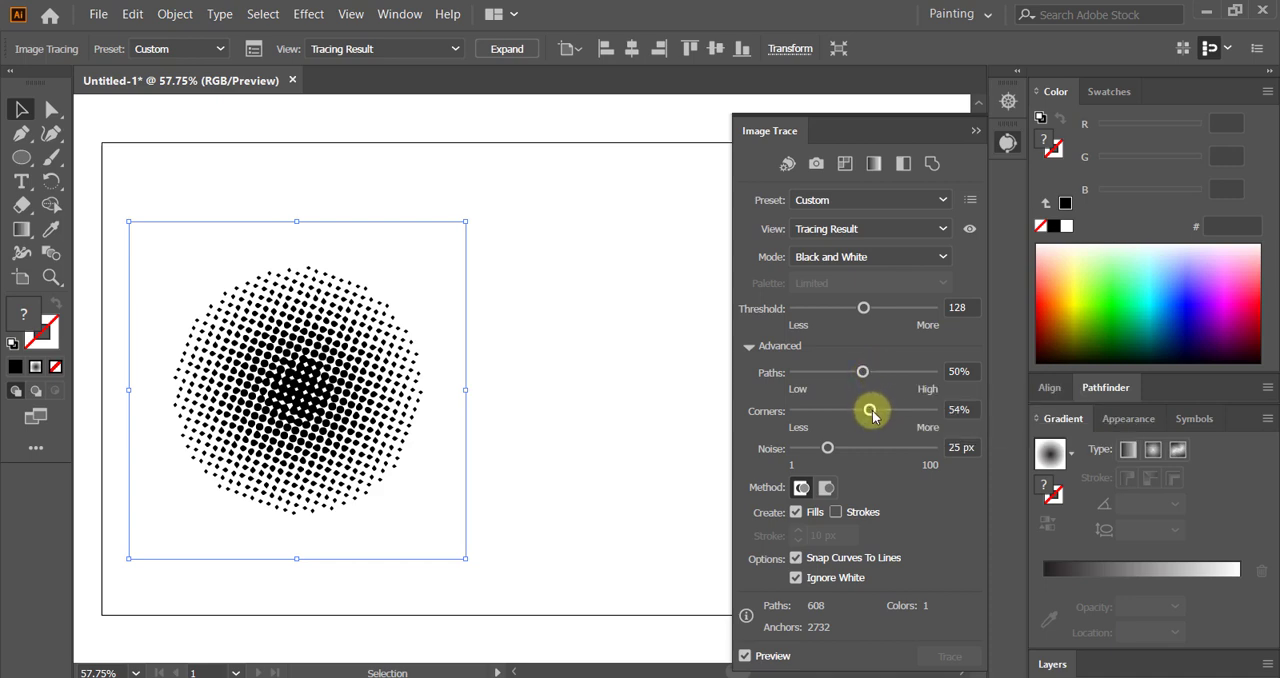
drag(864, 372, 912, 373)
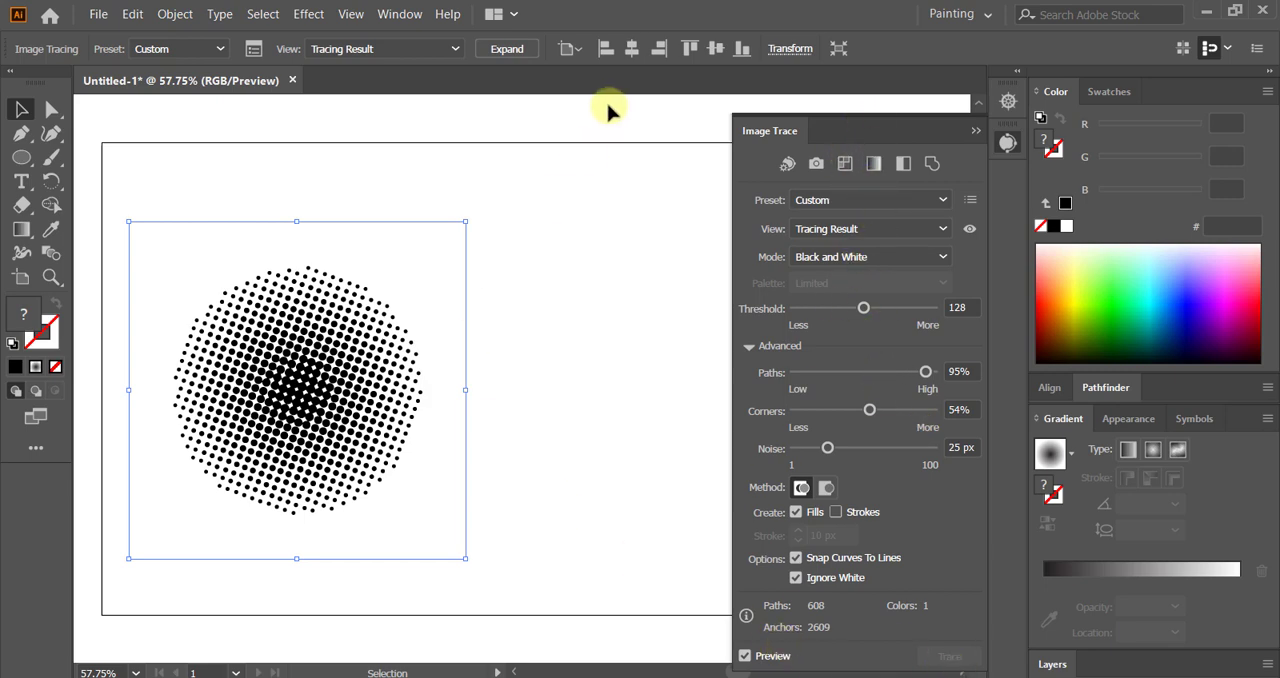
click(510, 42)
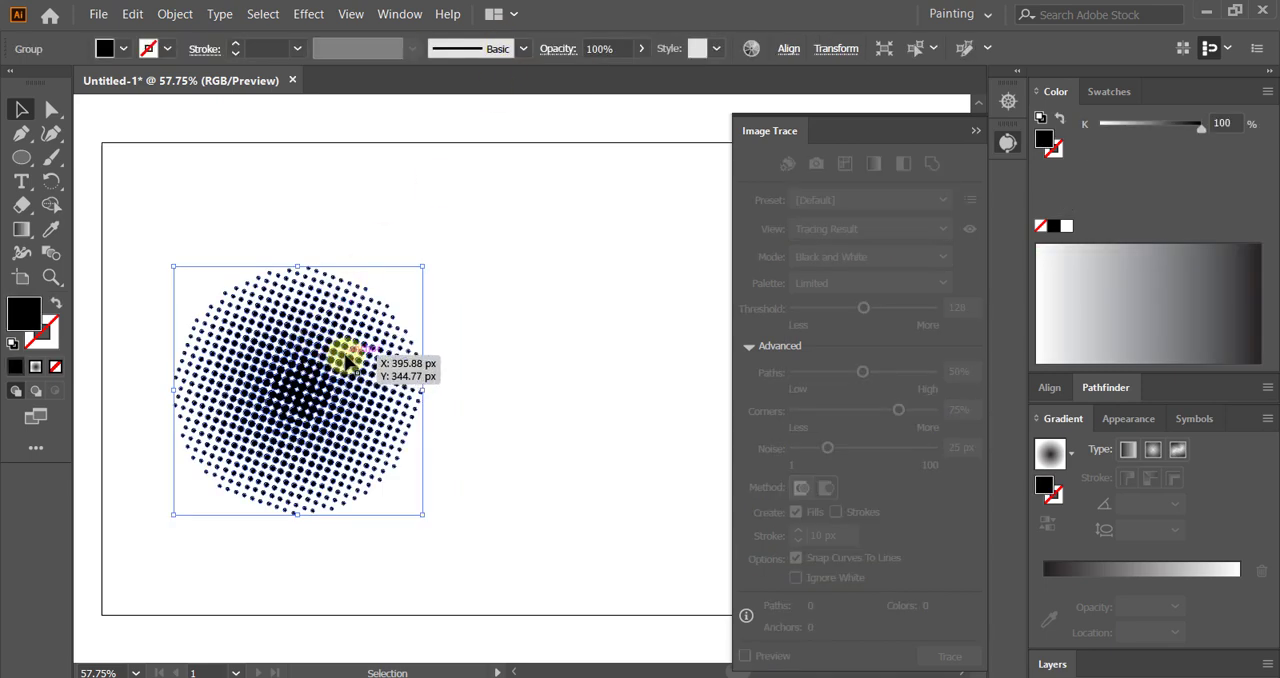
Step: Save the vector halftone dots as a dynamic movie clip symbol named "new symbol1"
click(1193, 418)
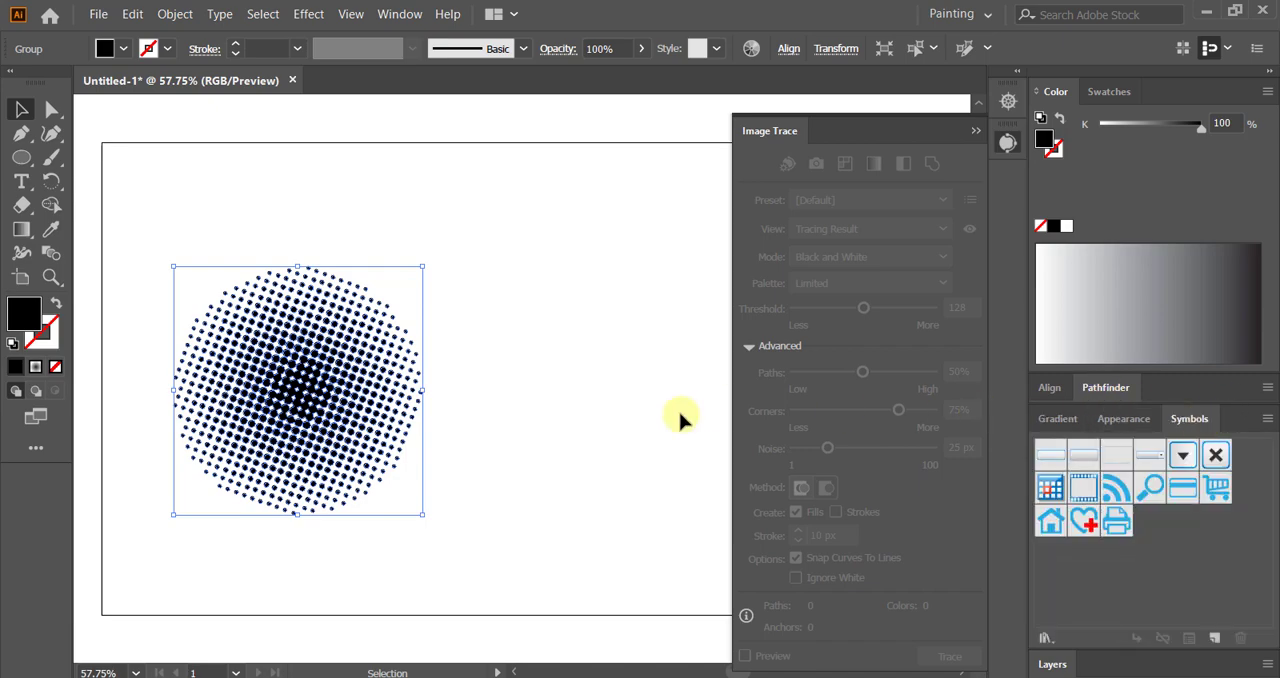
drag(371, 371, 1068, 488)
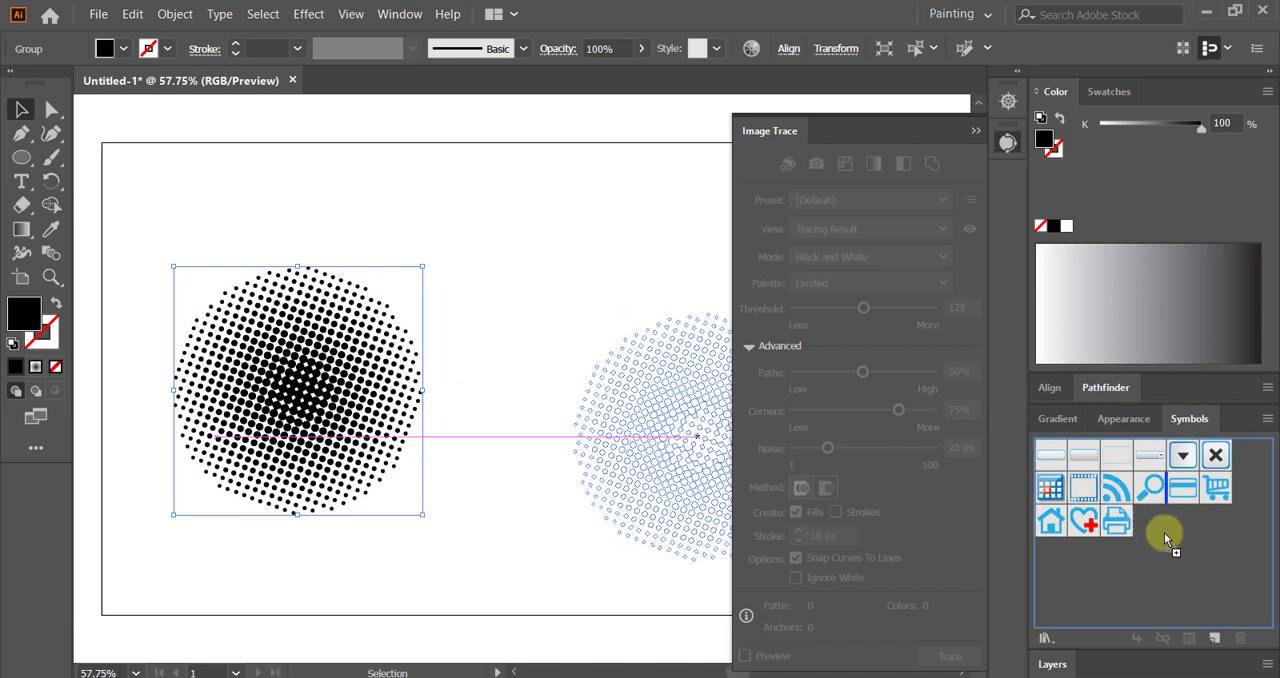
drag(1136, 528, 1136, 528)
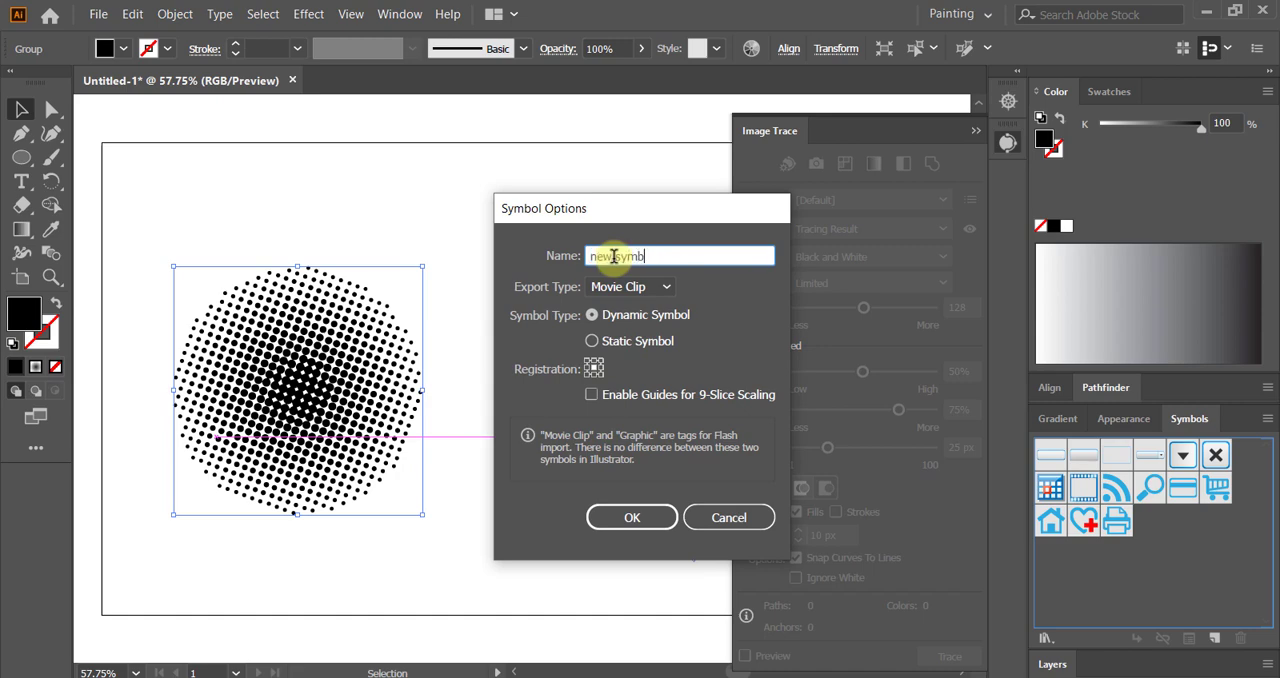
text(new symbol1)
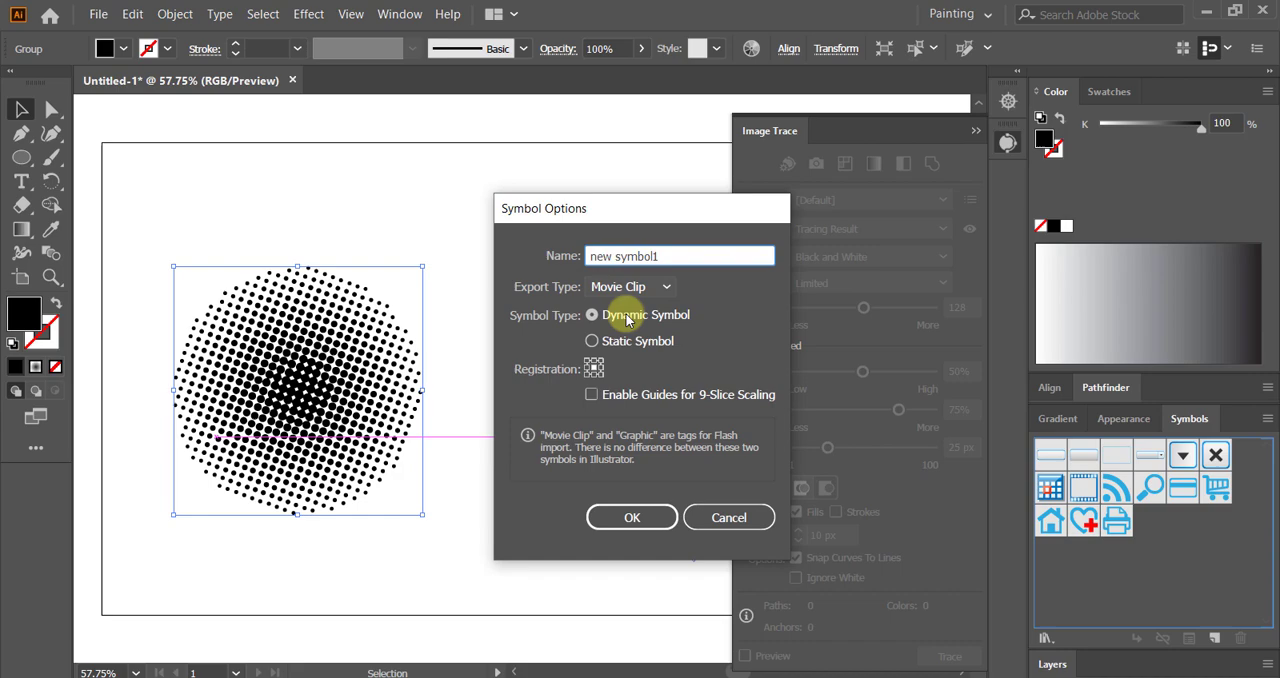
click(612, 518)
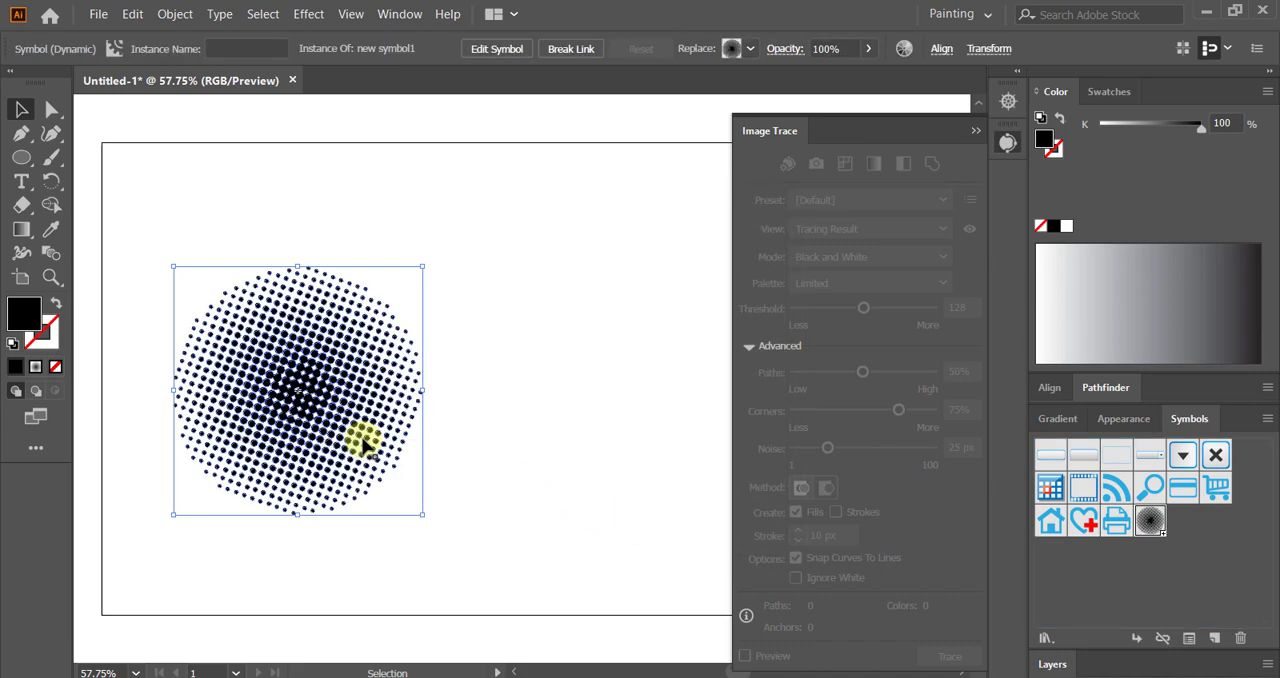
Step: Close the Image Trace settings and move the halftone symbol instance off the artboard, above its upper-left corner
scroll(366, 437, up, 1)
click(1004, 144)
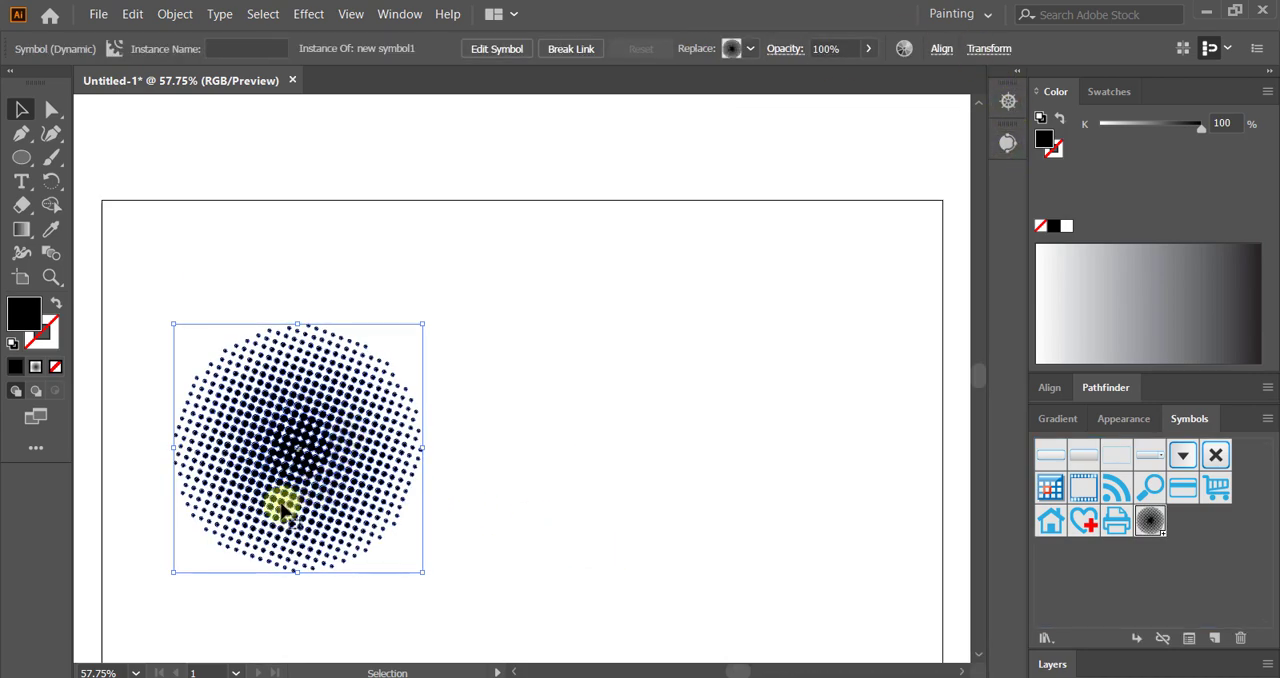
scroll(294, 509, up, 1)
drag(295, 525, 210, 148)
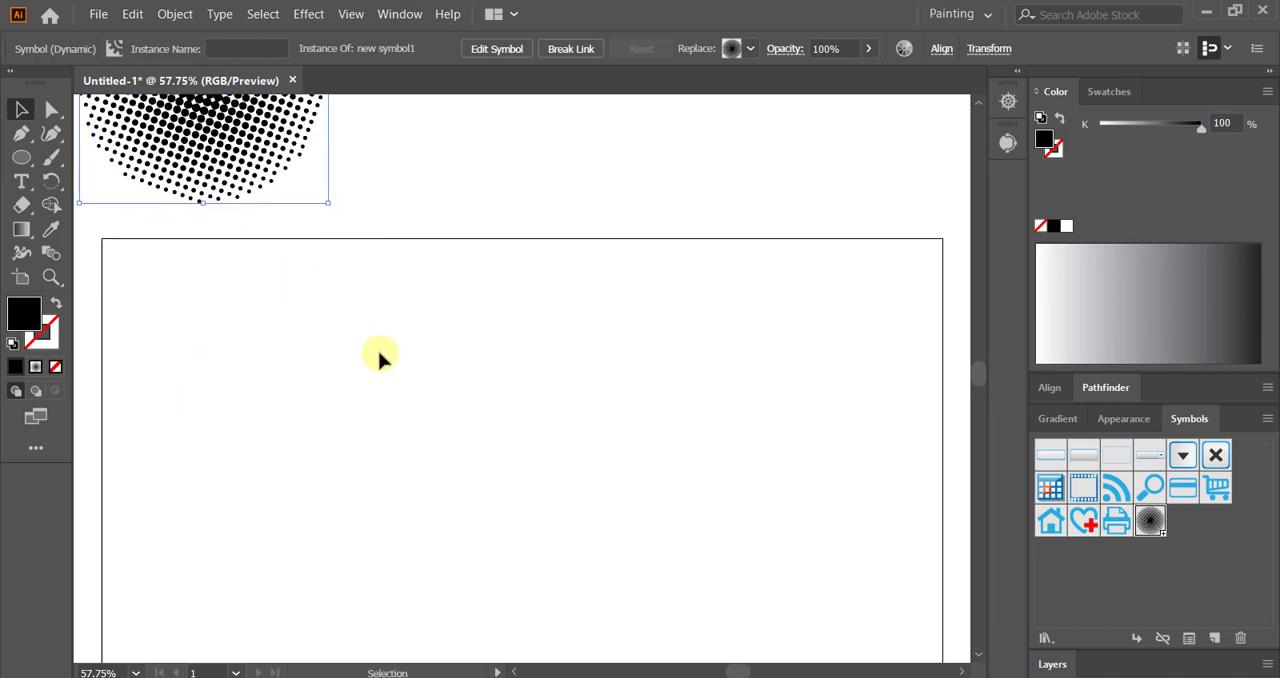
Step: Draw a large black circle without a stroke on the empty artboard and shift it slightly up and to the left
scroll(380, 360, down, 2)
click(20, 160)
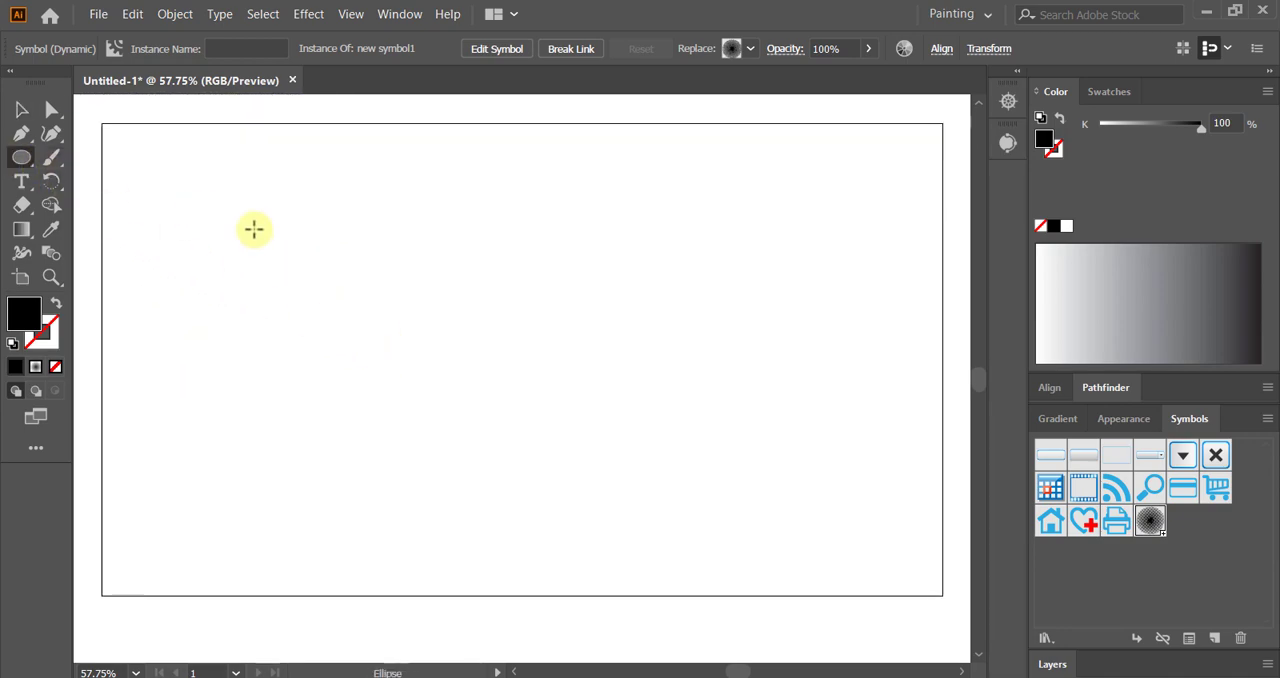
drag(268, 236, 567, 580)
click(21, 111)
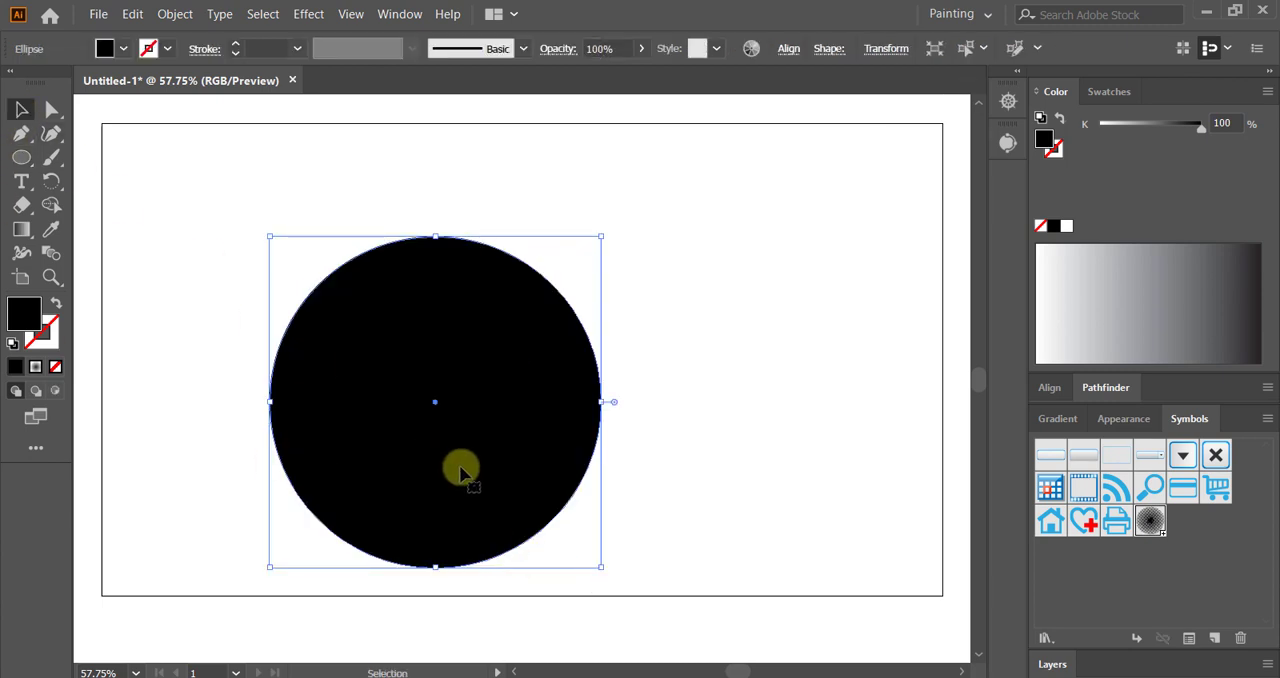
drag(460, 468, 386, 423)
Step: Delete the black circle's left anchor point so that only its right half remains
click(52, 109)
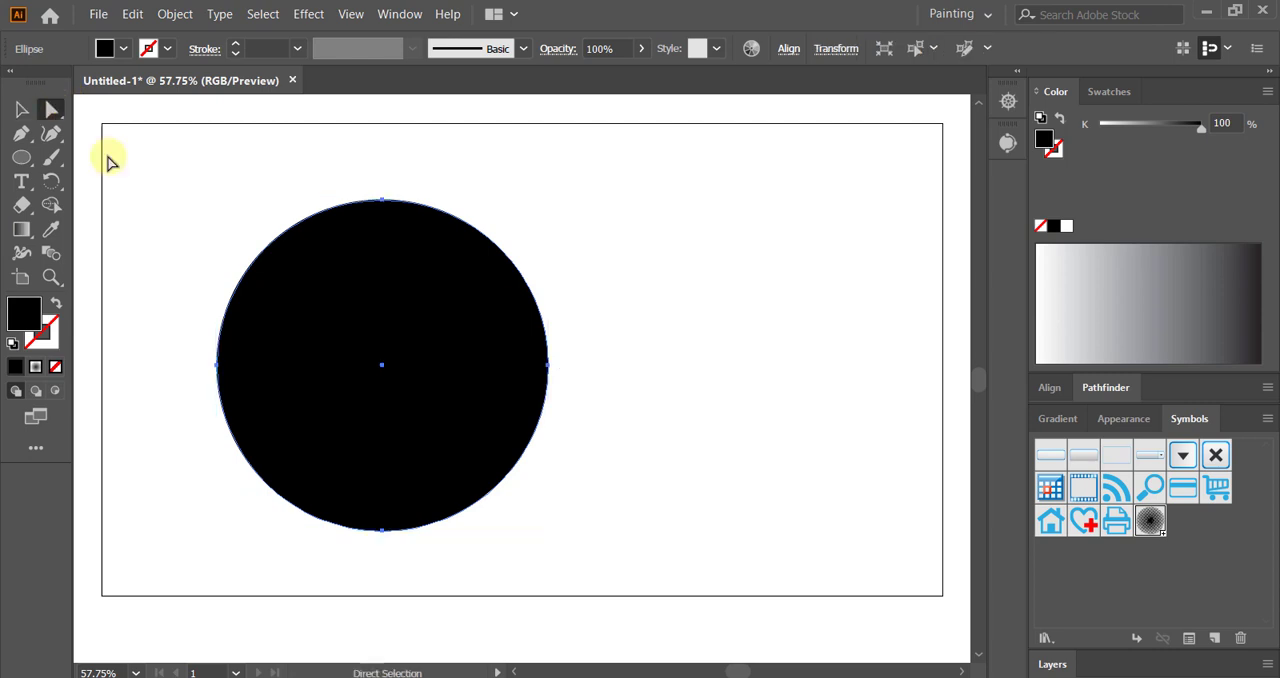
drag(178, 257, 240, 466)
key(minus)
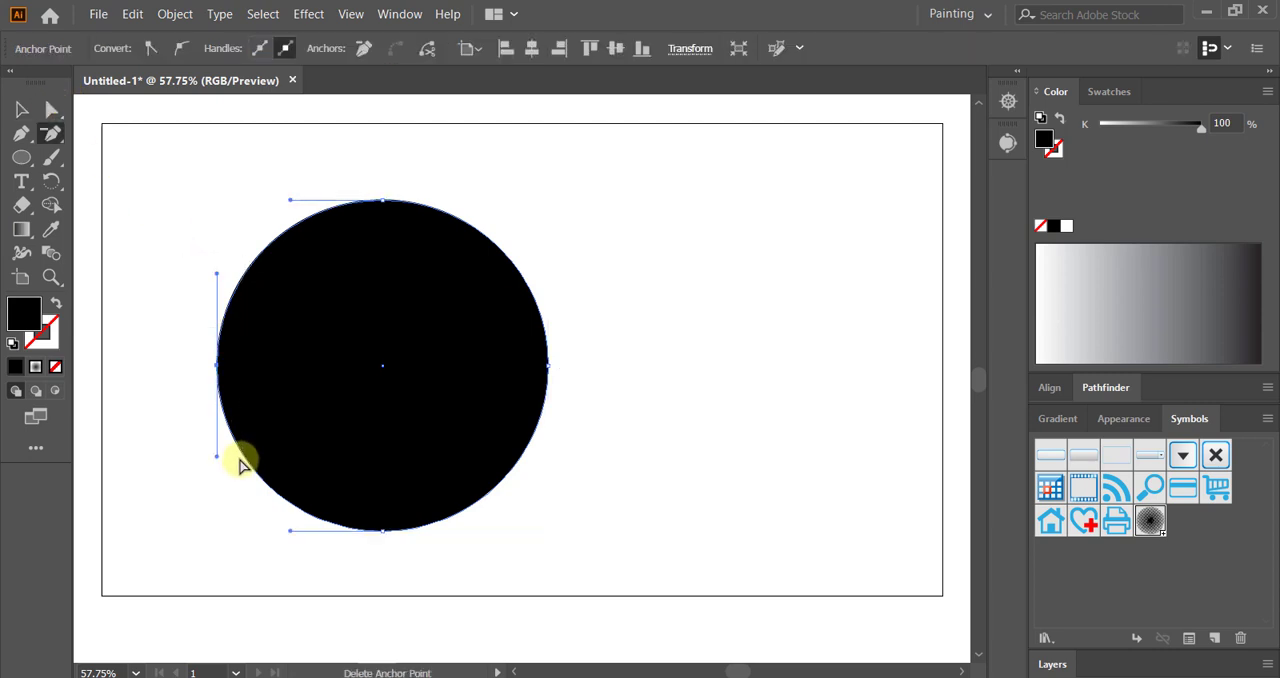
click(52, 109)
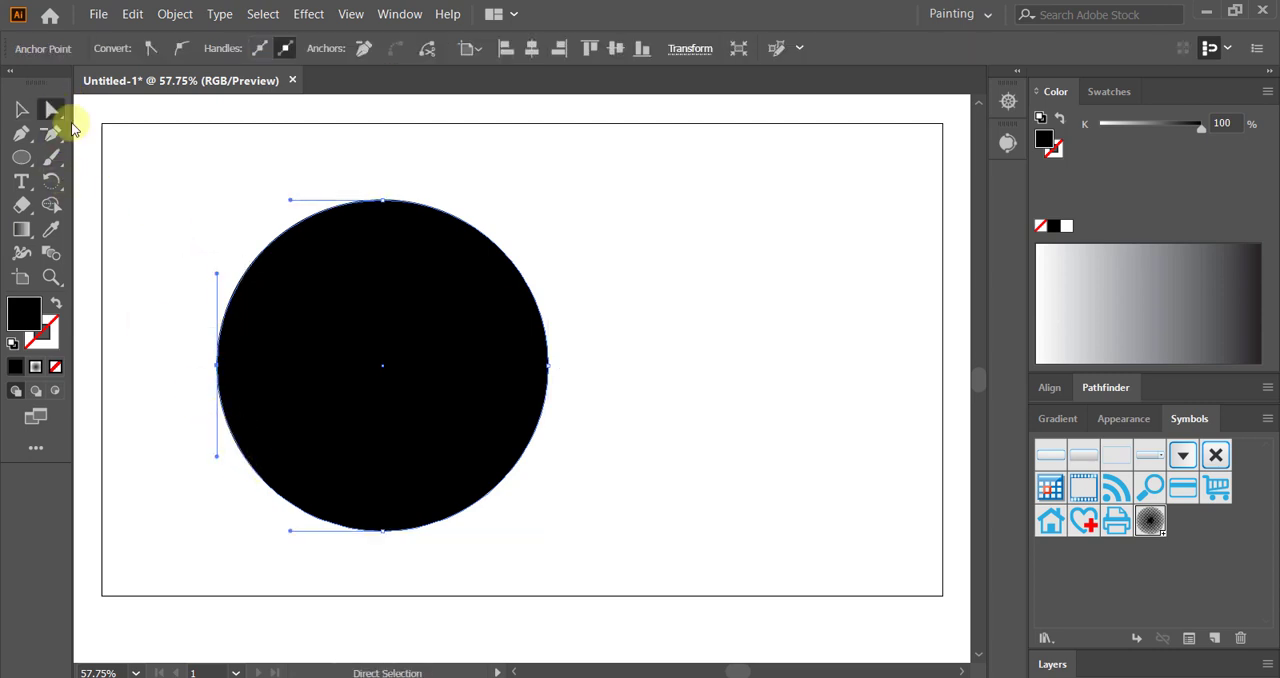
drag(198, 228, 240, 531)
key(minus)
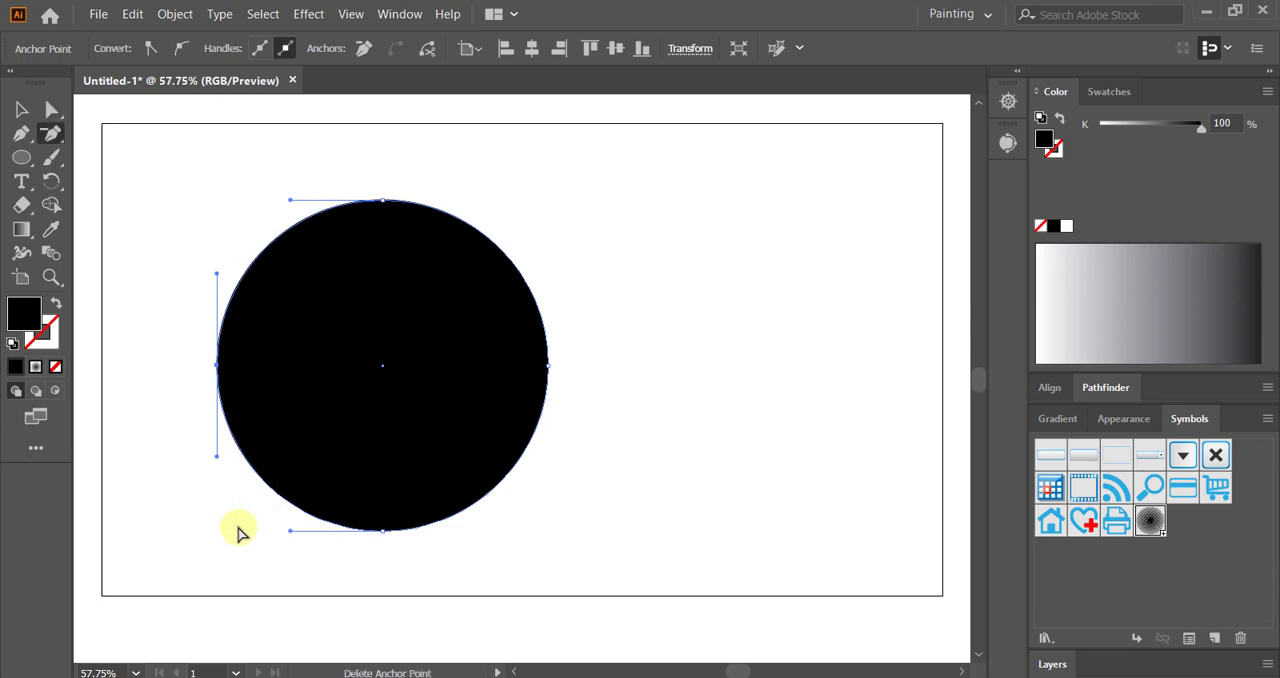
key(Delete)
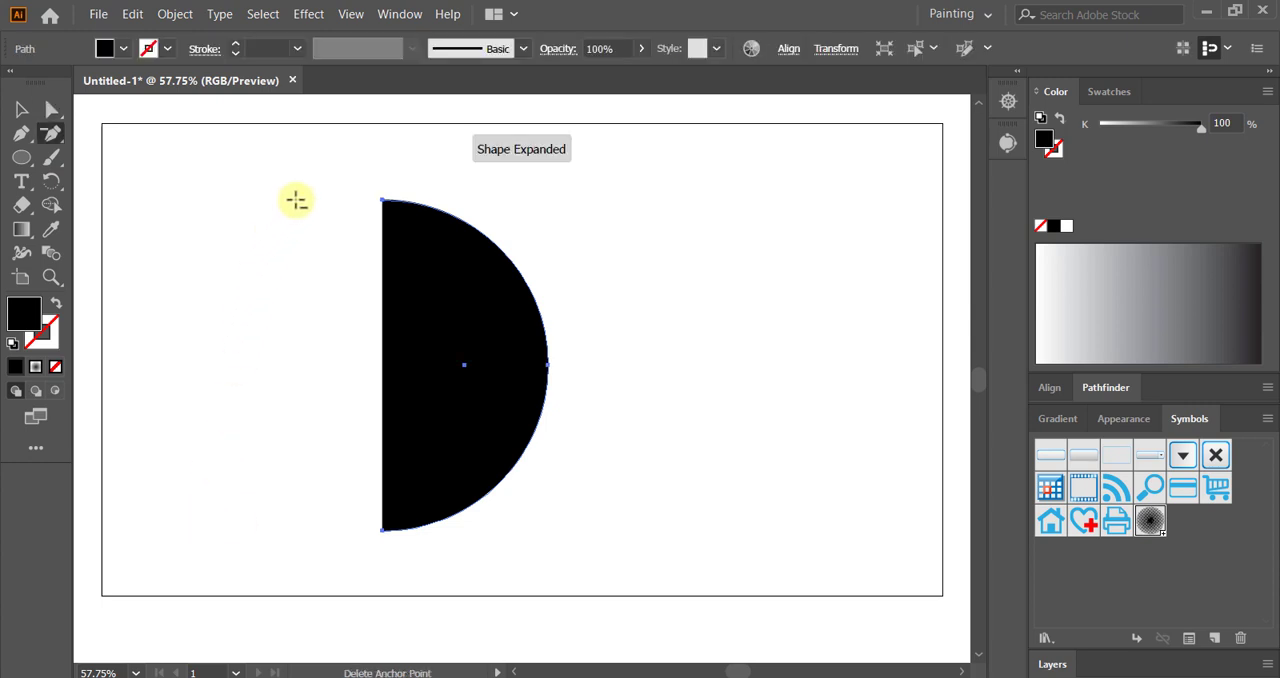
Step: Join the open end points of the half circle to close its straight left edge, and select the whole shape
click(52, 109)
drag(331, 172, 391, 609)
right_click(383, 366)
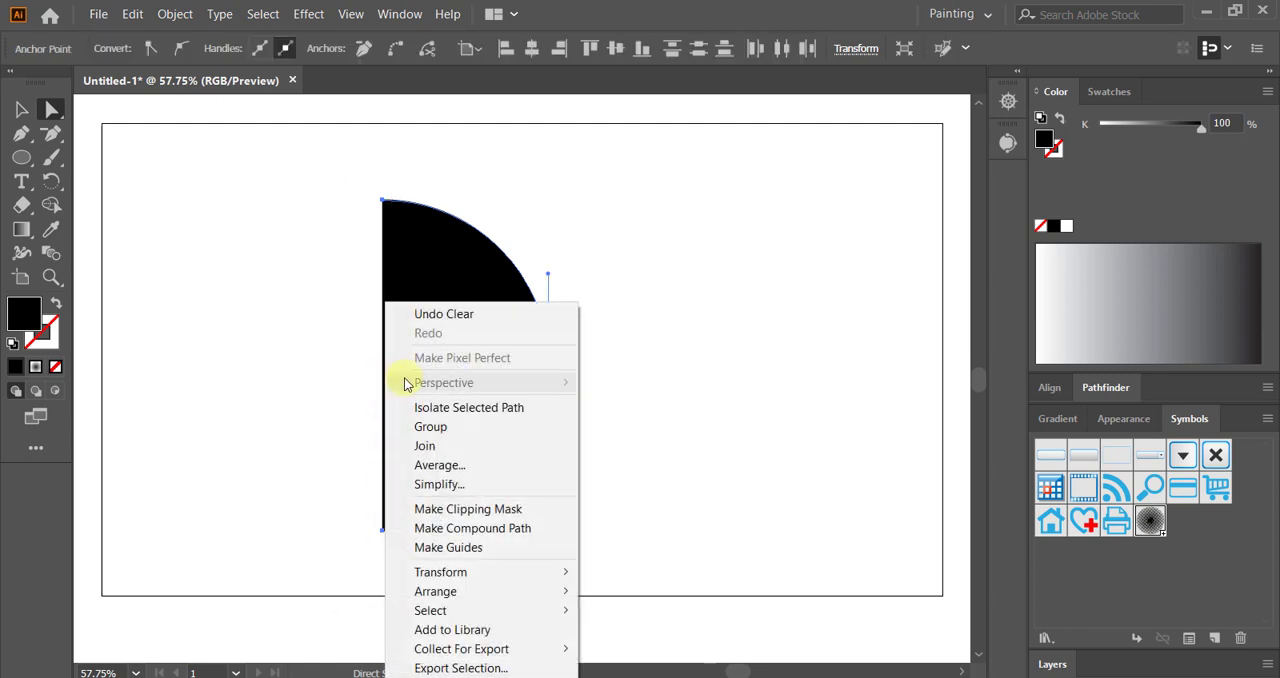
click(430, 446)
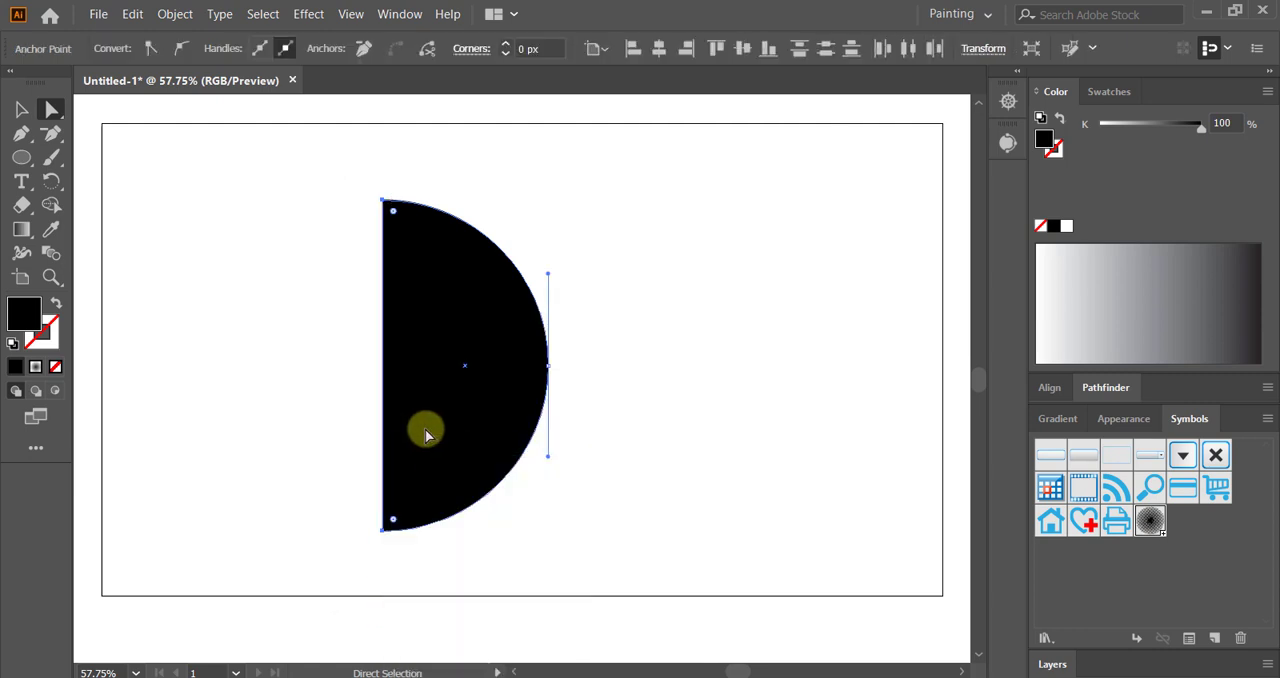
click(21, 109)
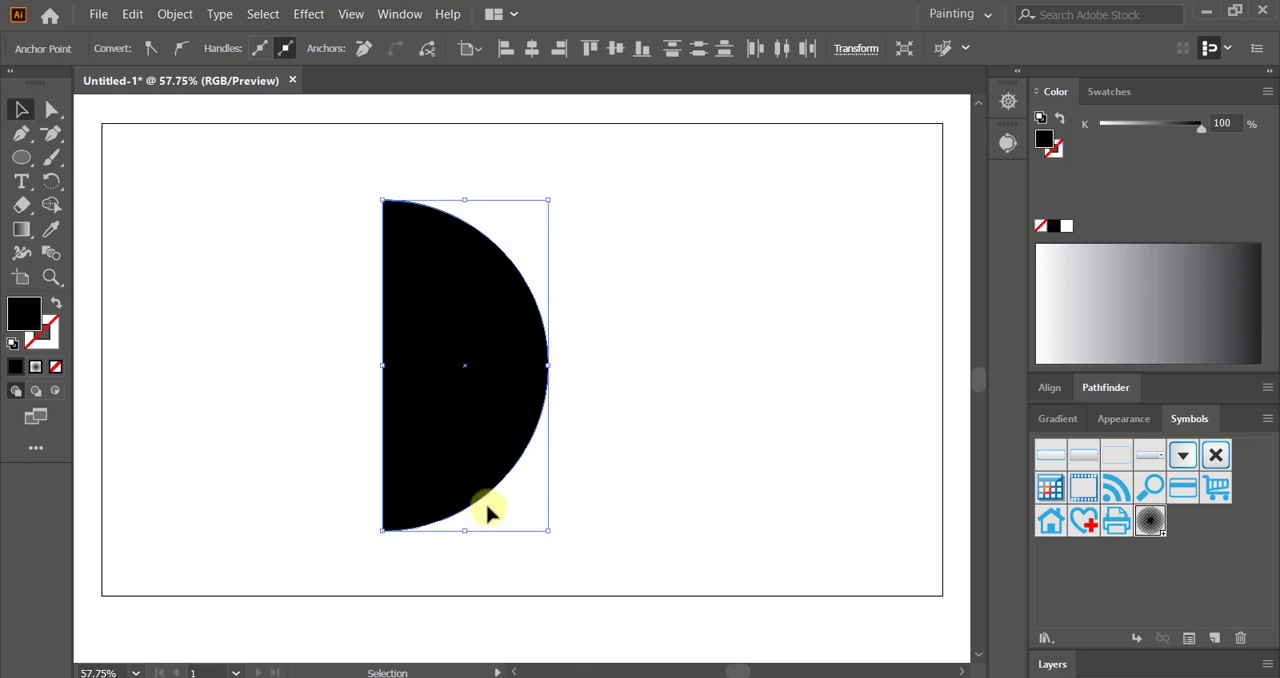
Step: Scale the half circle down to less than half its size and move it toward the artboard's left side
drag(546, 538, 506, 504)
drag(470, 400, 357, 375)
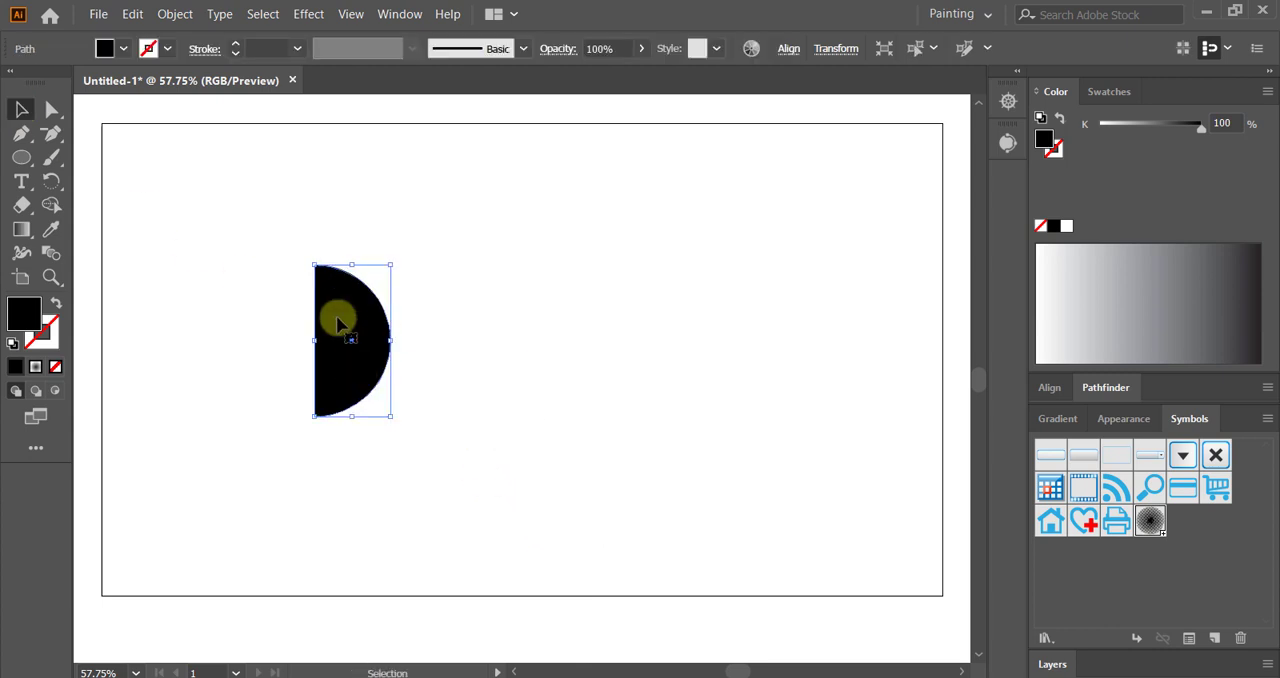
Step: Start a 3D Revolve effect on the half circle at 360° from the left edge, with preview and the additional surface options shown
click(316, 14)
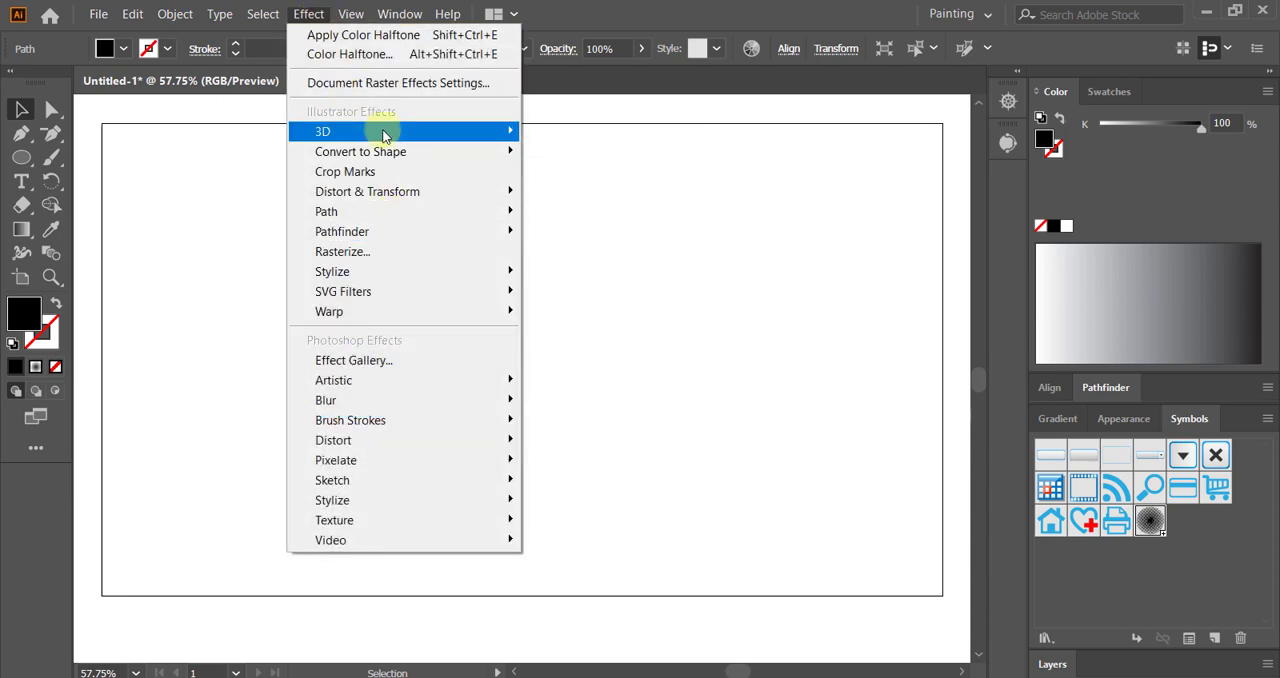
mouse_move(386, 131)
click(566, 151)
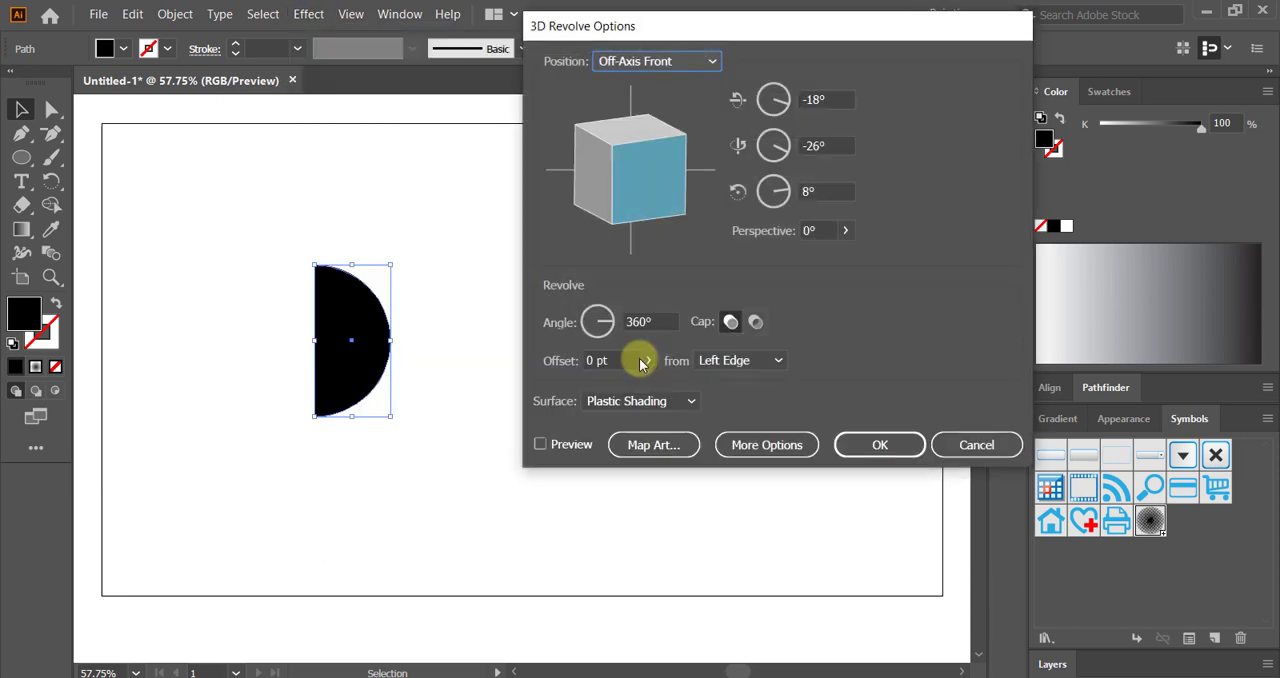
click(541, 446)
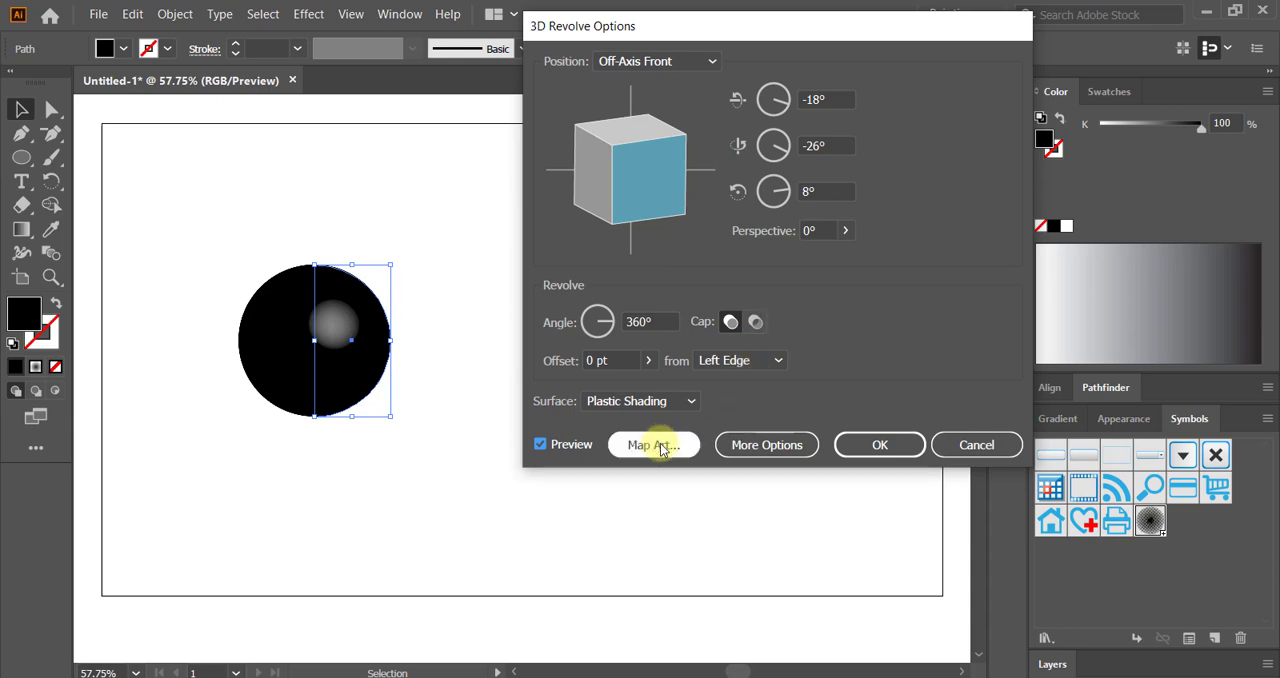
click(737, 449)
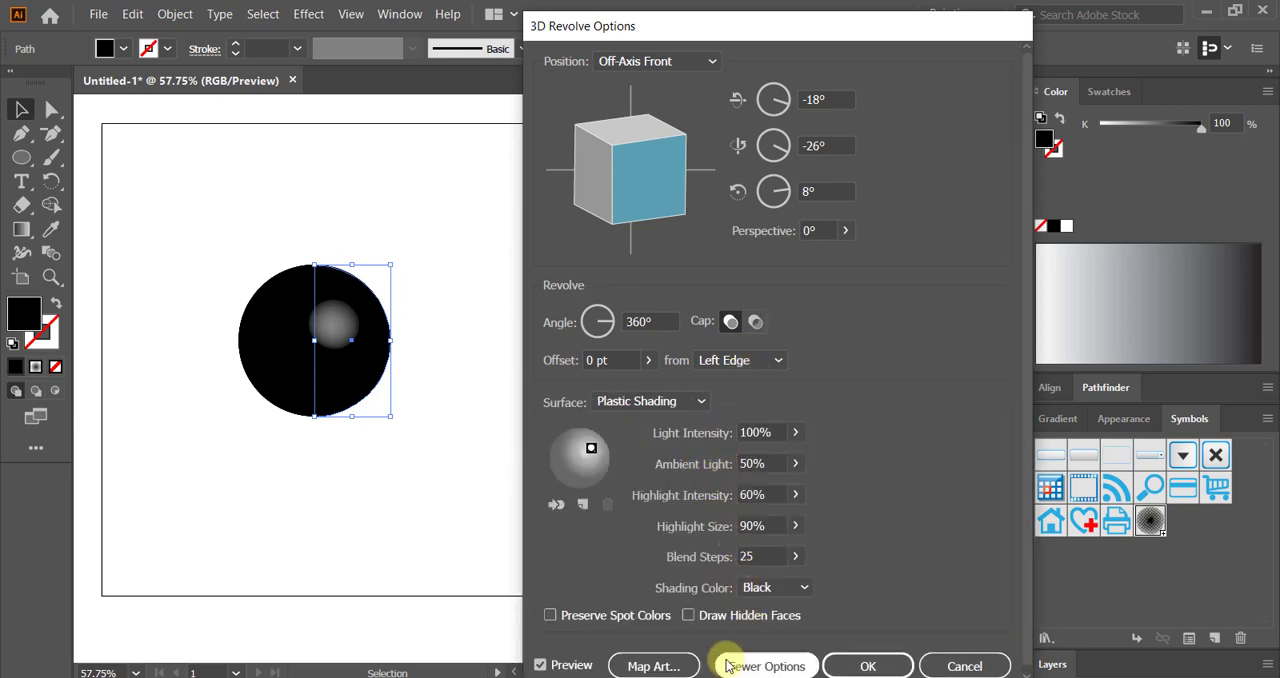
Step: Map the symbol "new symbol1" onto the revolved sphere's surface with Invisible Geometry enabled
click(650, 666)
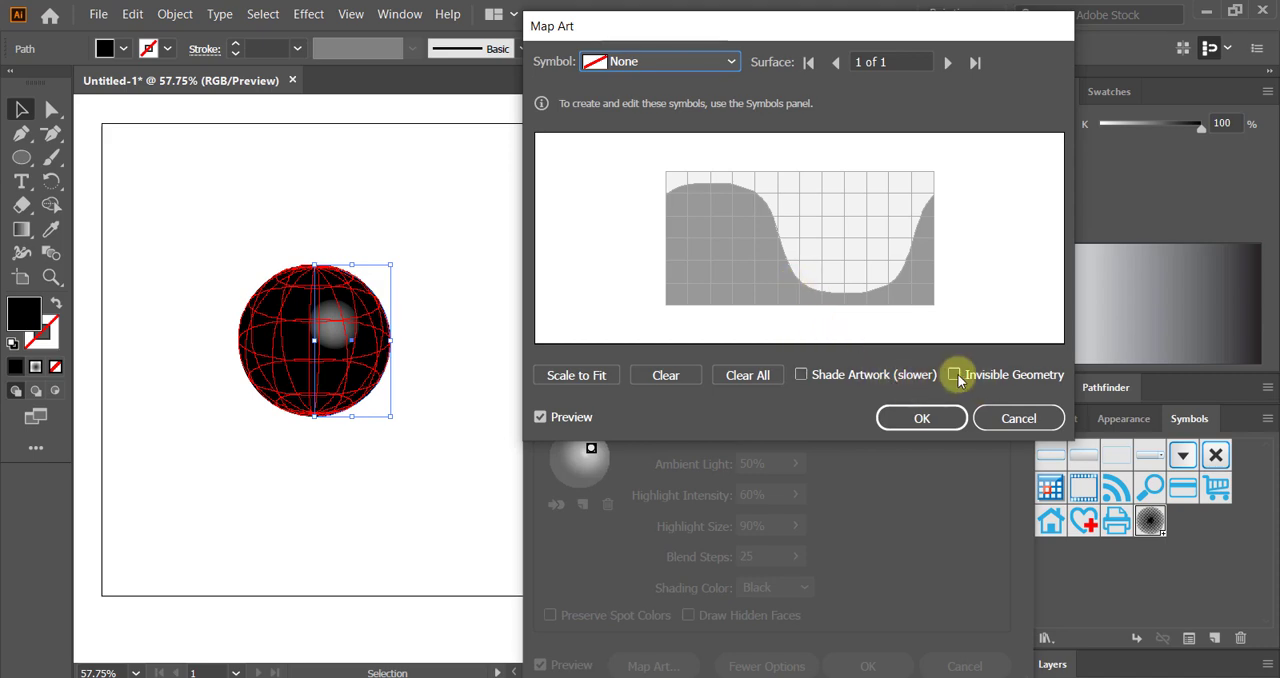
click(956, 374)
click(660, 61)
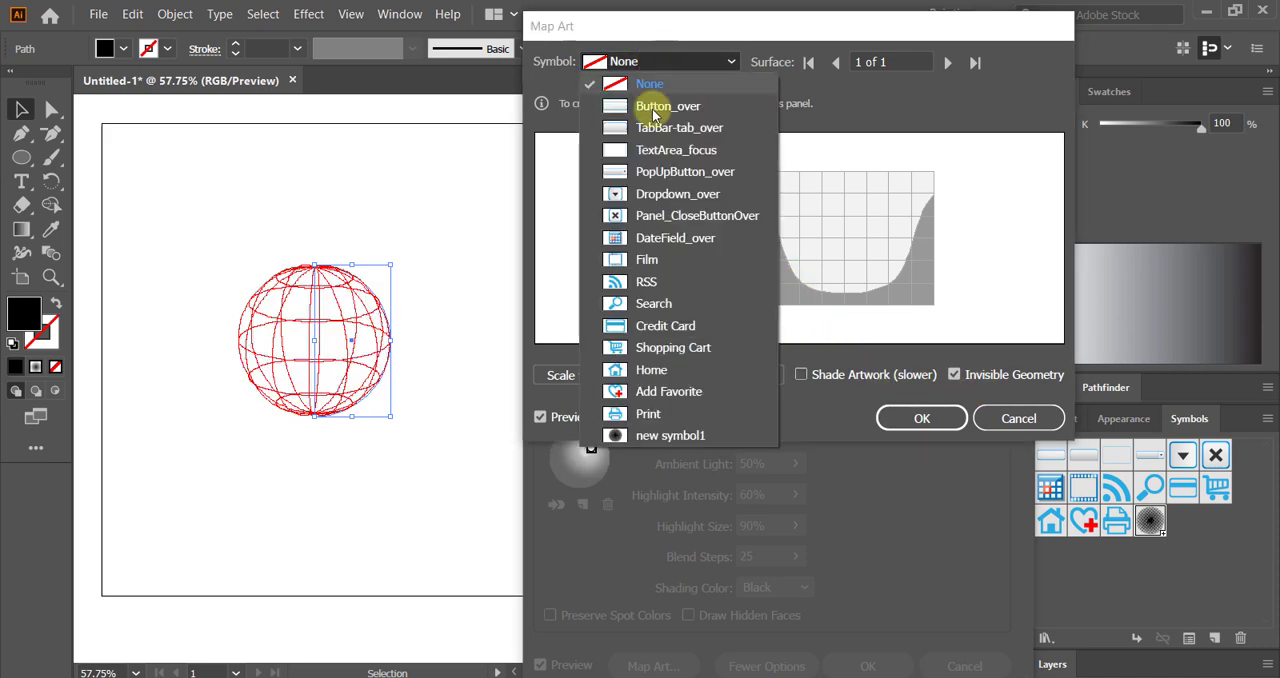
click(636, 433)
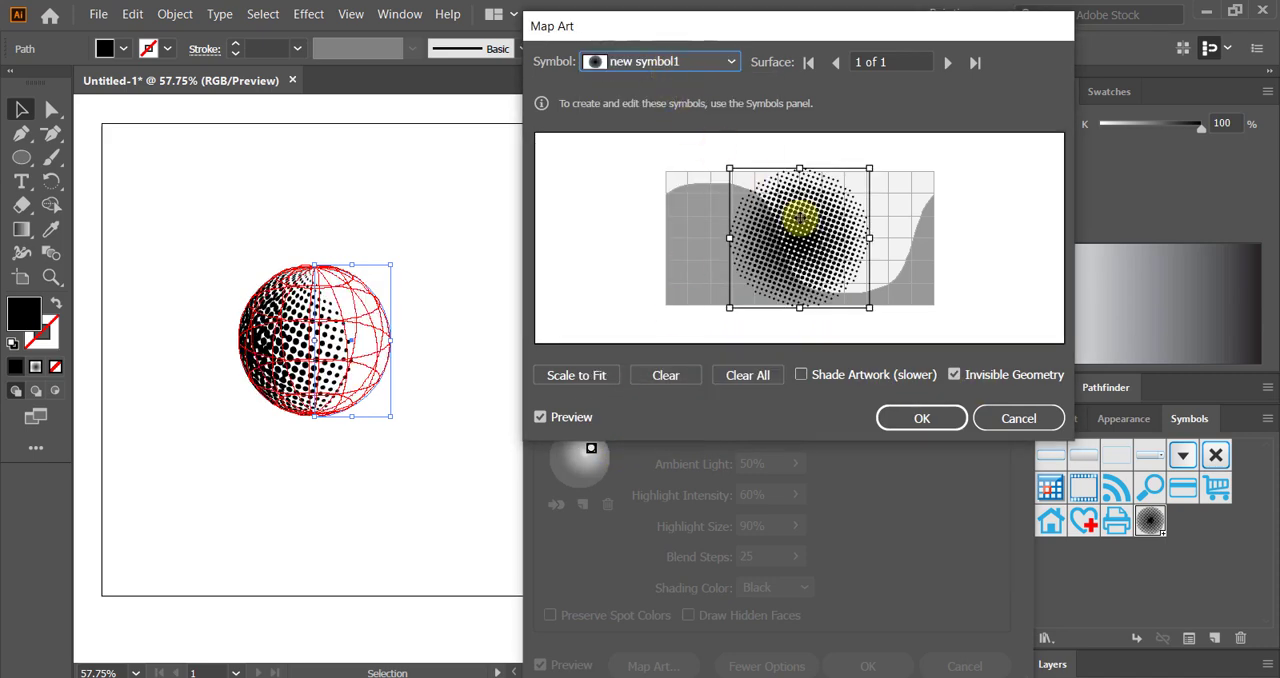
Step: Shift the mapped halftone over the right end of the surface grid, enlarge it slightly, and apply the mapping and Revolve effect
drag(816, 256, 909, 245)
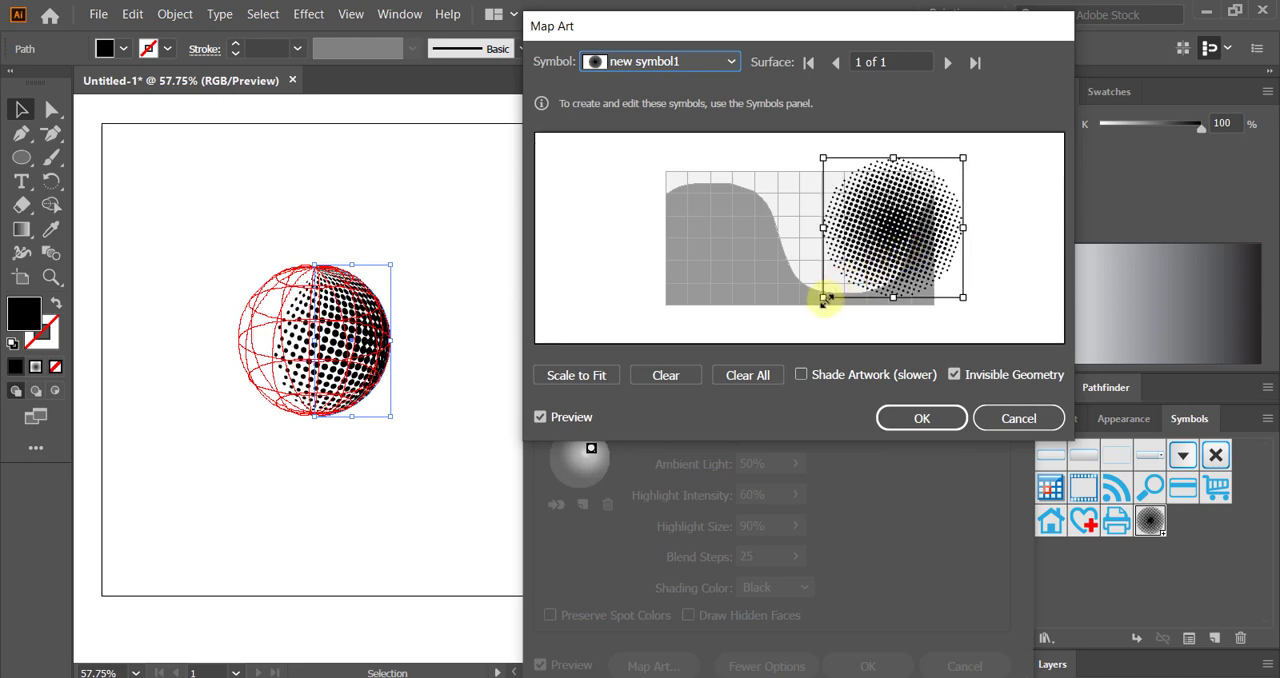
drag(826, 299, 817, 303)
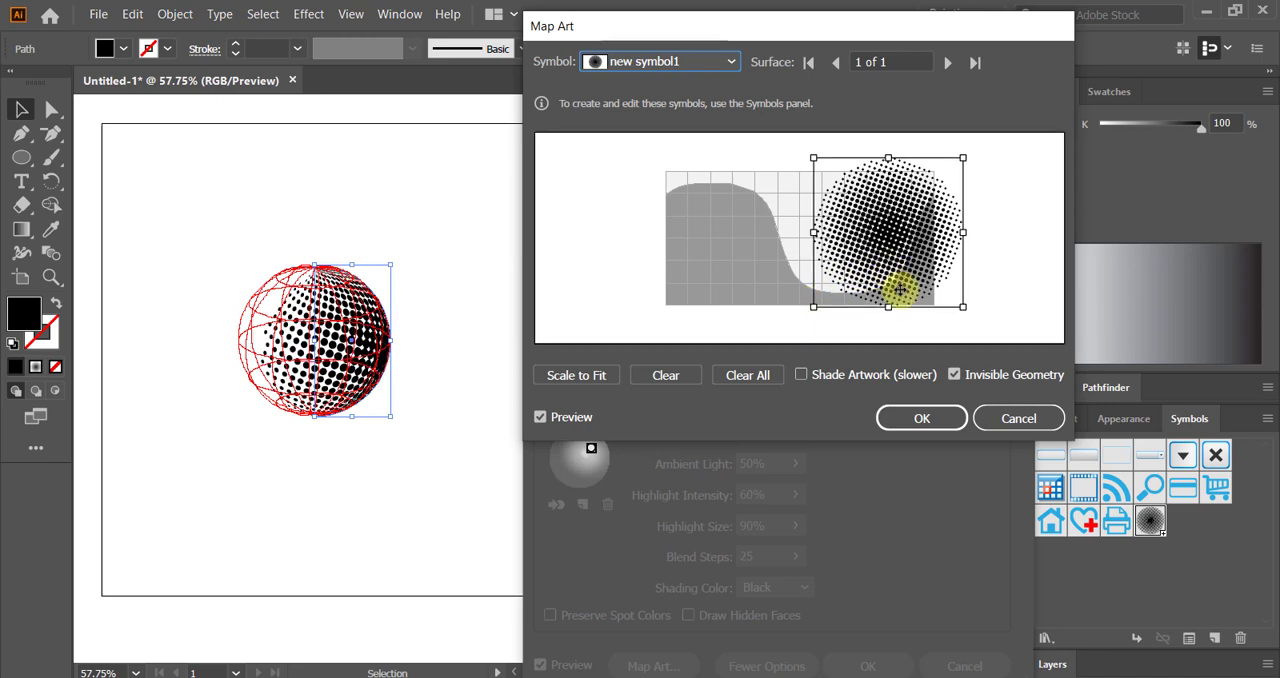
drag(900, 272, 911, 276)
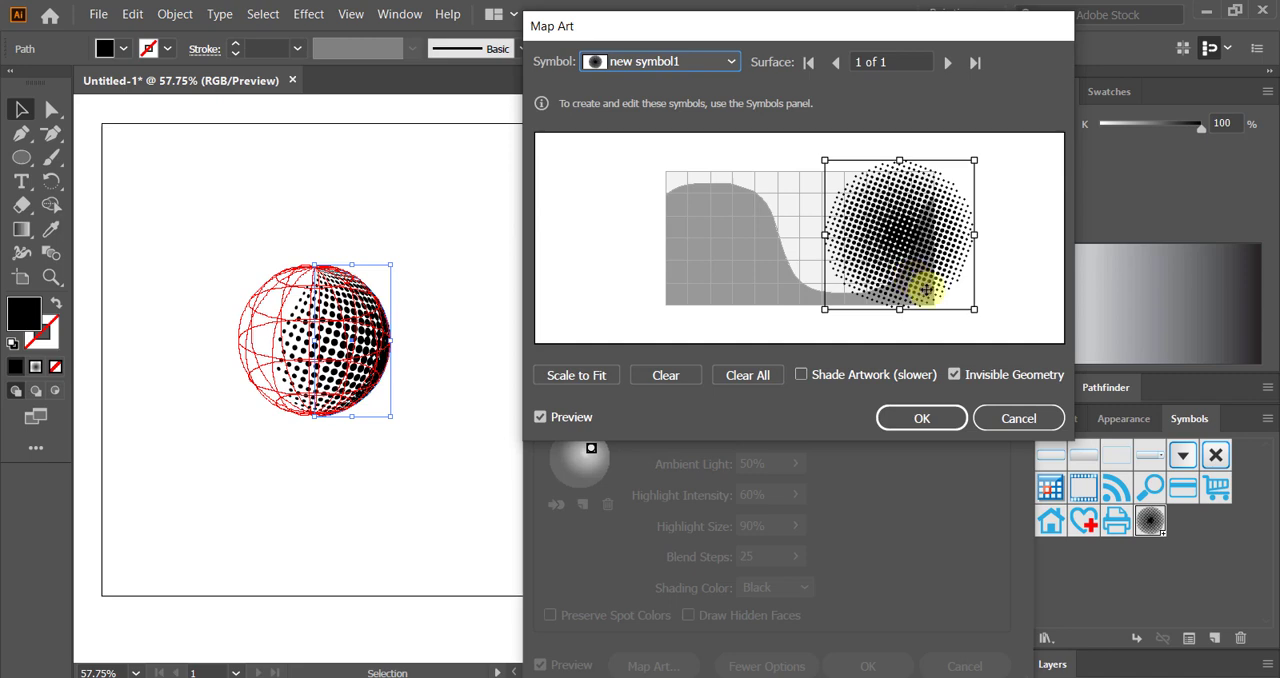
click(928, 417)
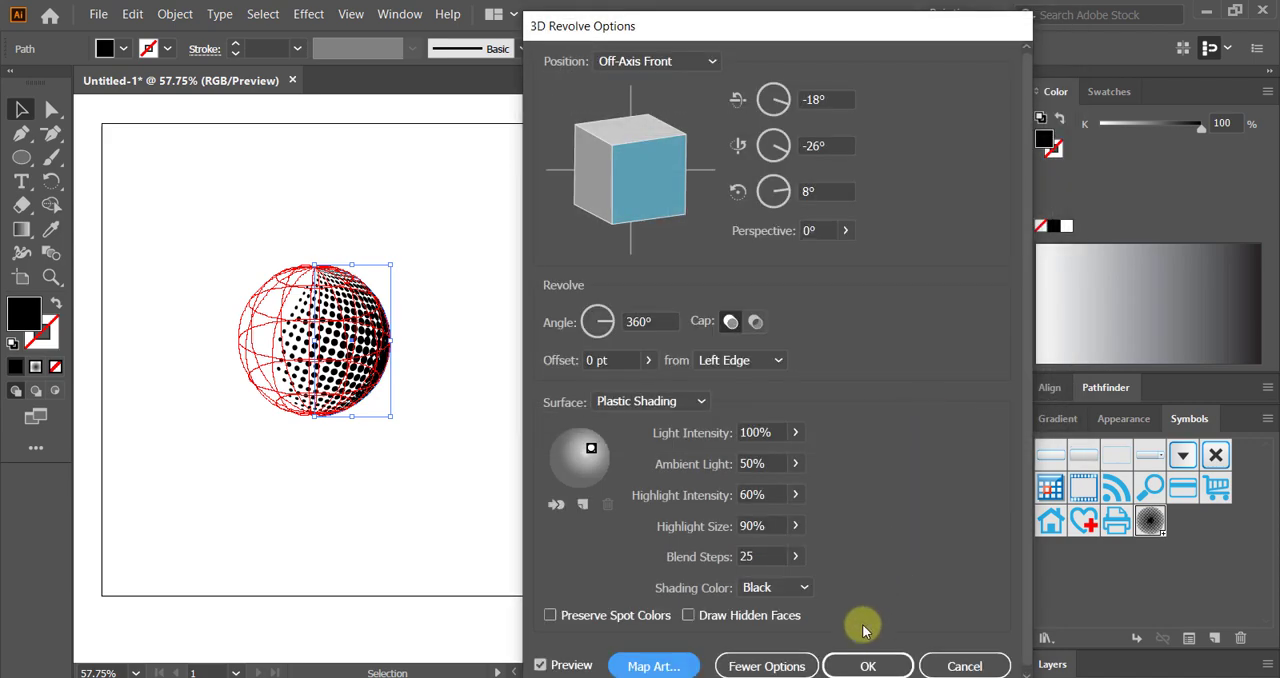
click(860, 660)
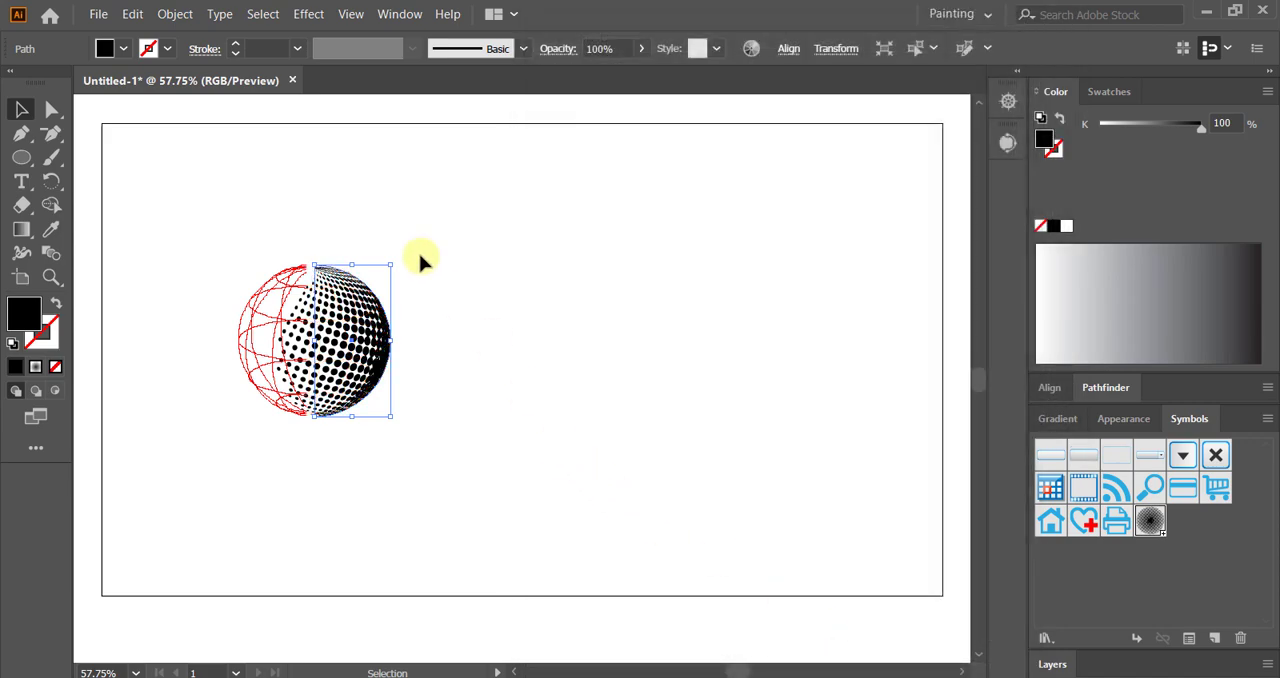
Step: Expand the appearance of the halftone sphere, ungroup the result, and deselect it
click(187, 22)
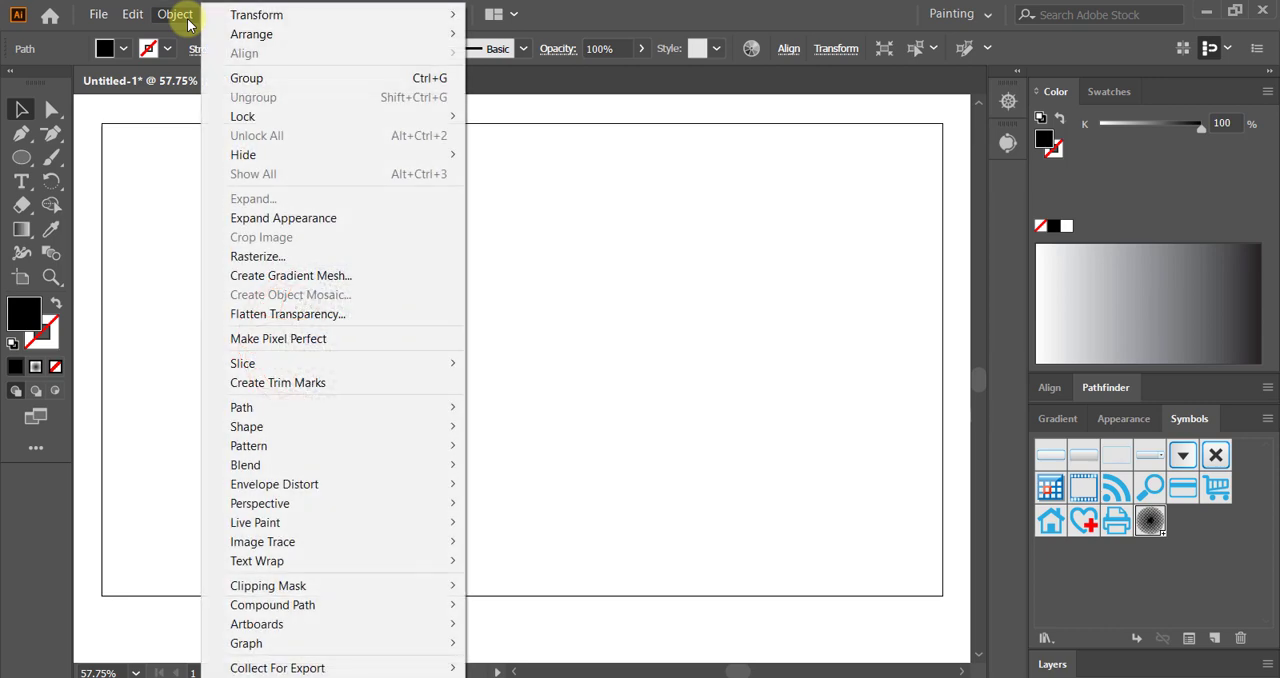
click(271, 222)
right_click(332, 318)
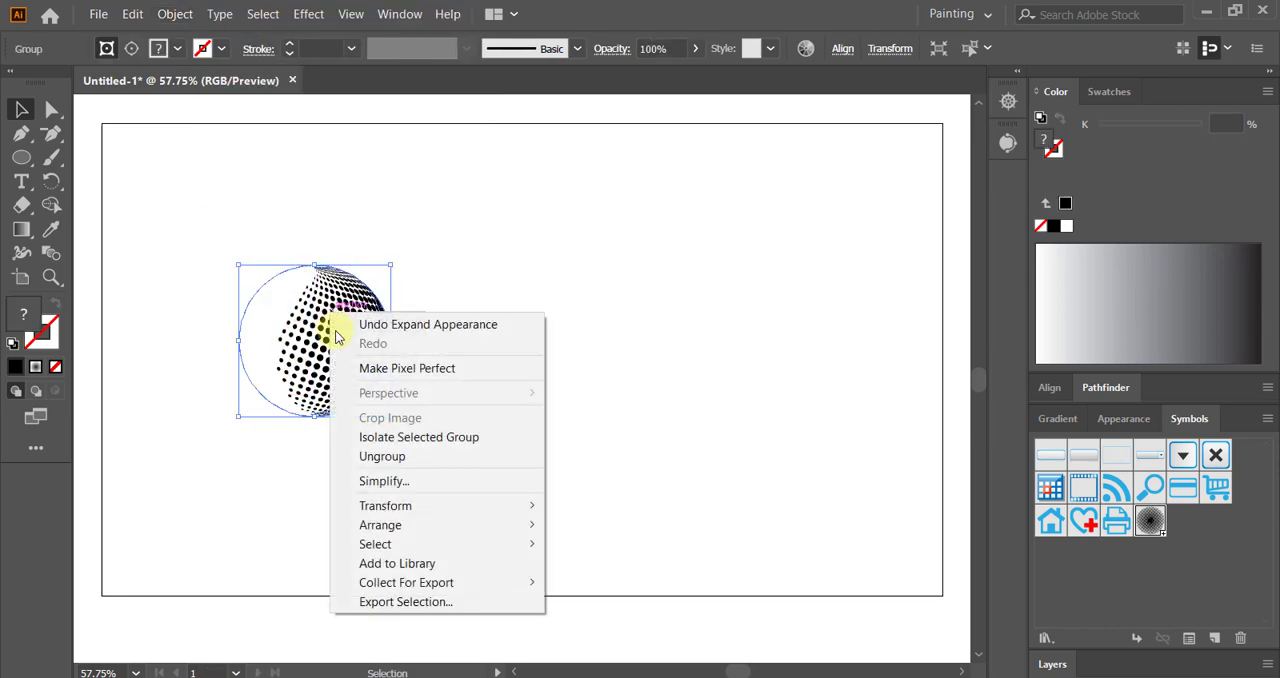
click(389, 458)
click(449, 376)
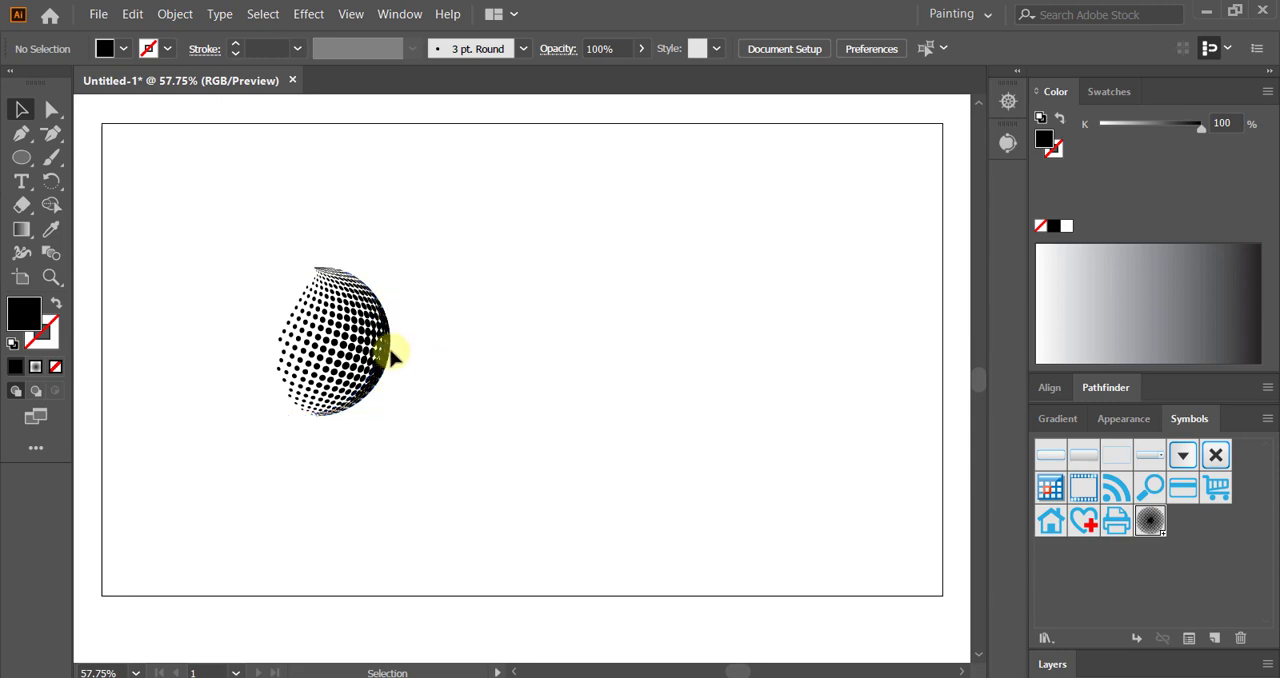
Step: Switch the document to Outline view and move the sphere artwork up and to the right
click(350, 14)
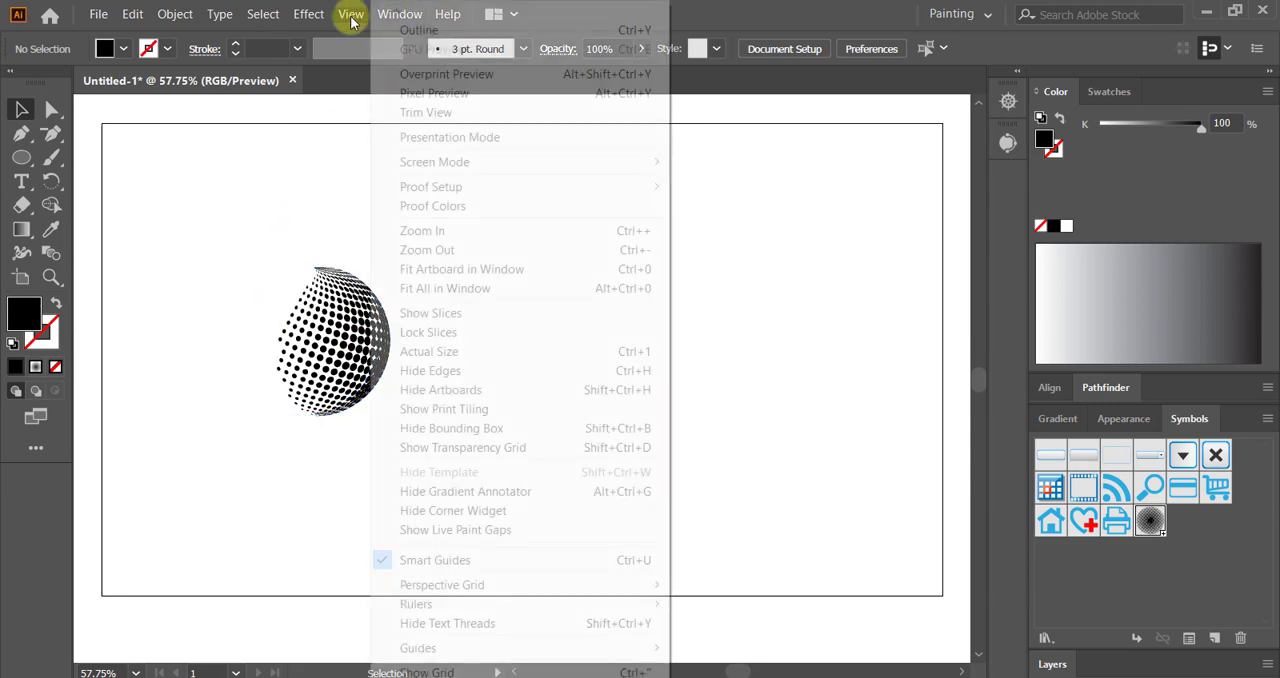
click(390, 24)
drag(262, 286, 419, 237)
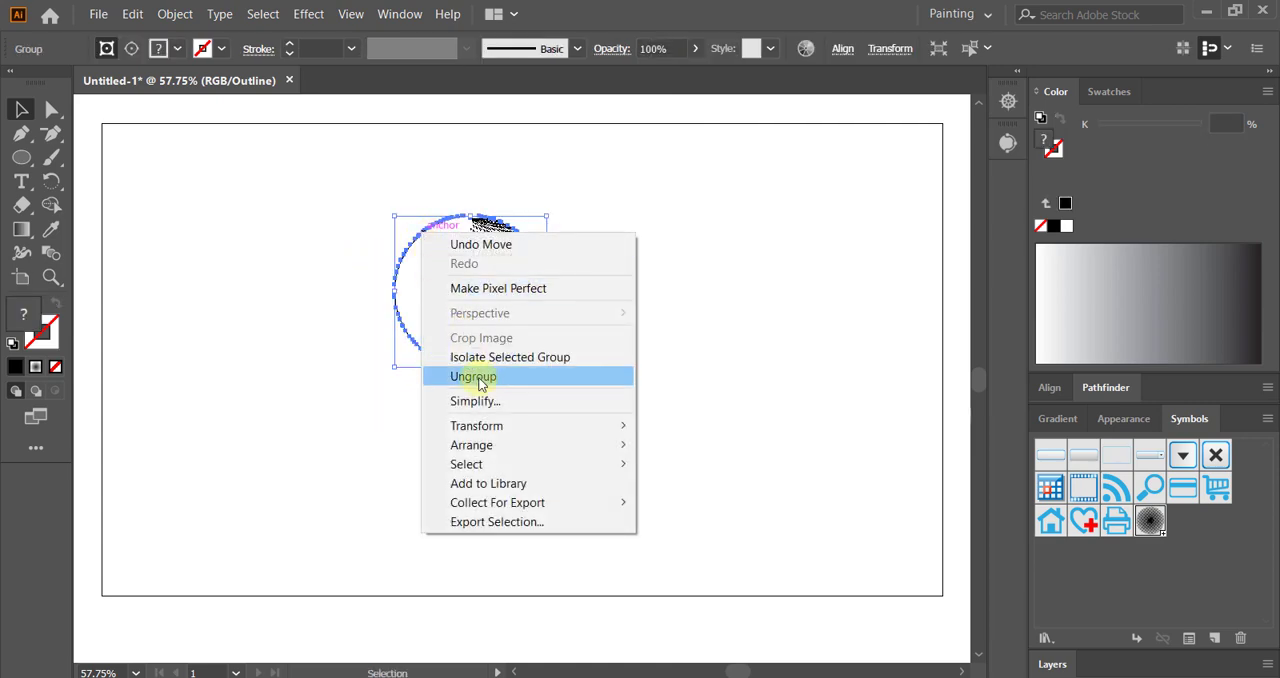
Step: Ungroup the sphere artwork again and move the main halftone clip group left, clear of the remaining pieces
click(481, 378)
click(314, 260)
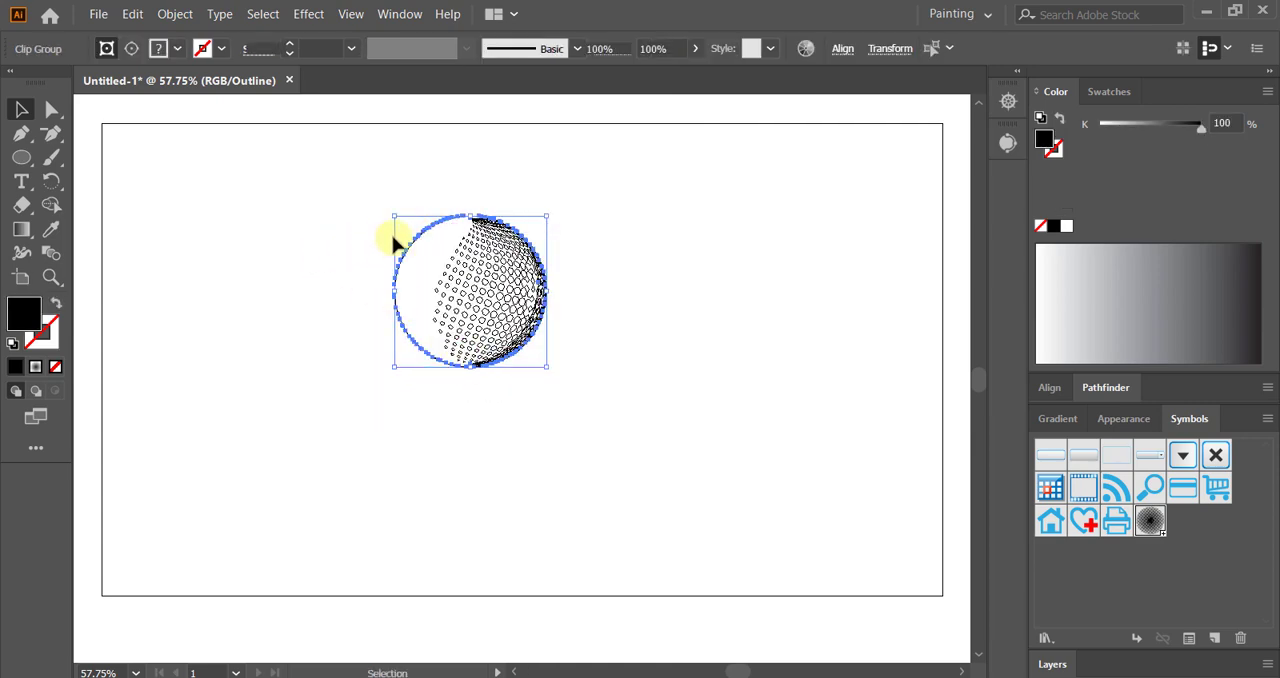
click(416, 237)
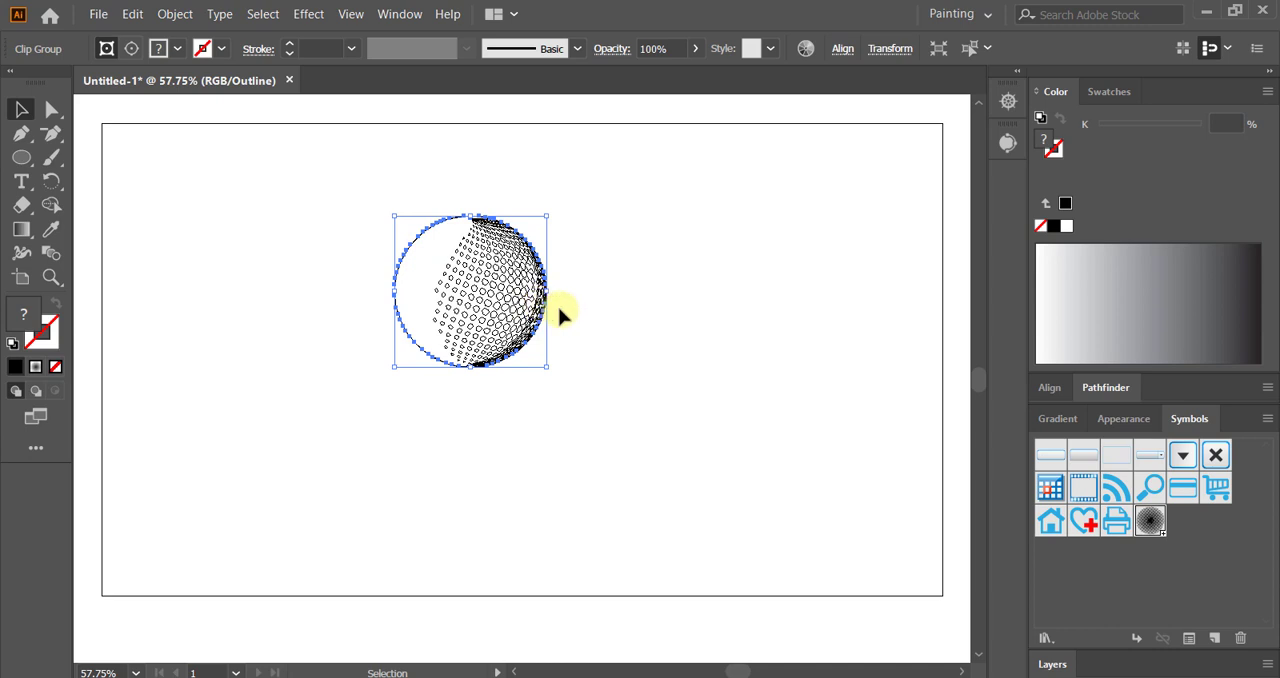
click(566, 277)
drag(421, 247, 221, 243)
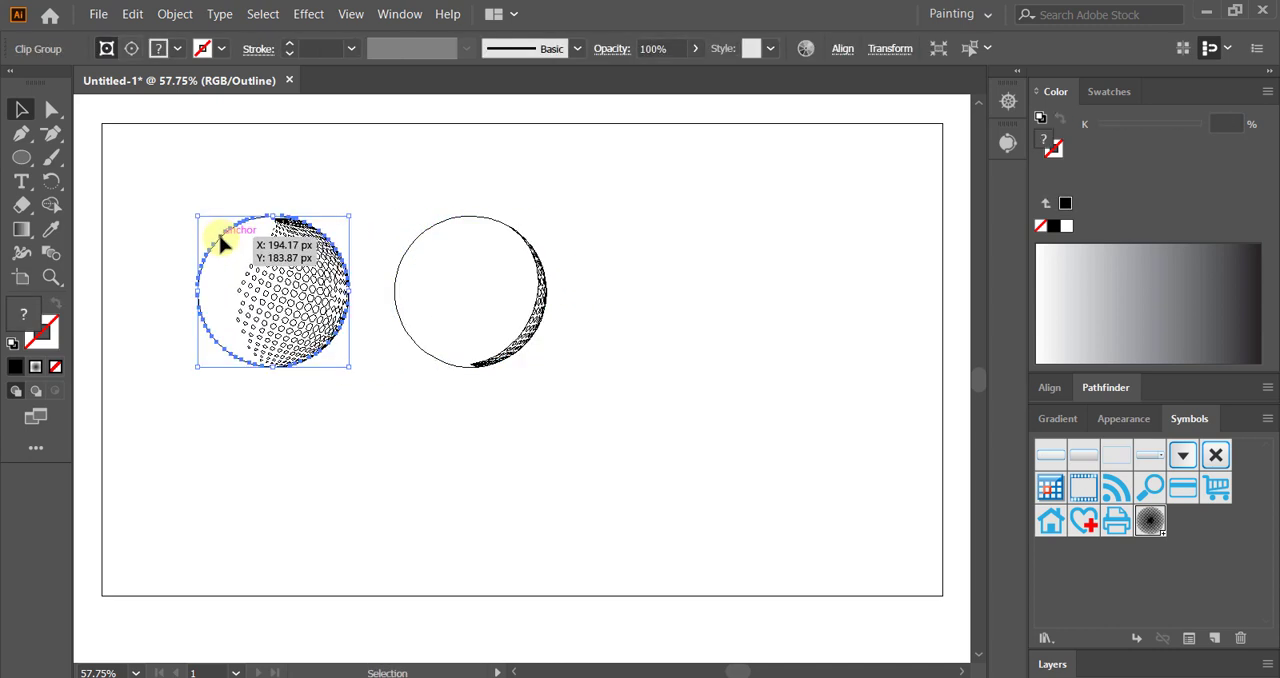
Step: Delete the leftover circle with its thin strip of dots and return the document from Outline view to the normal preview
click(365, 185)
drag(366, 181, 607, 410)
key(Delete)
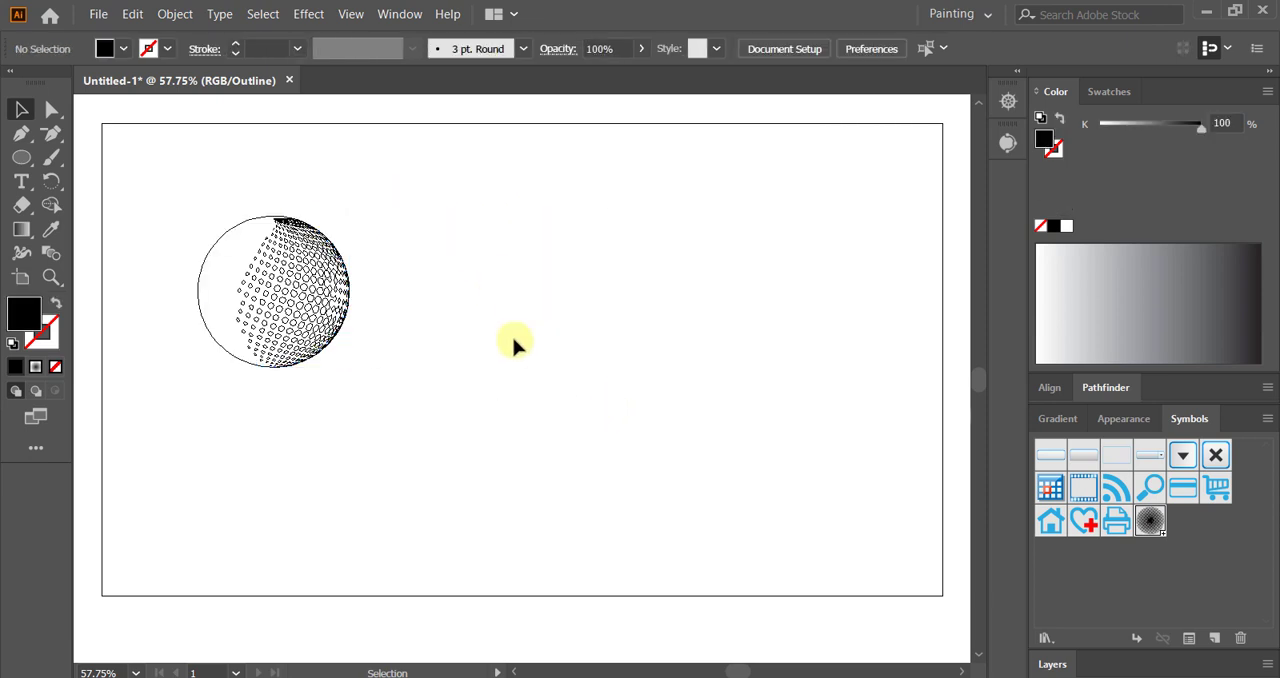
click(351, 16)
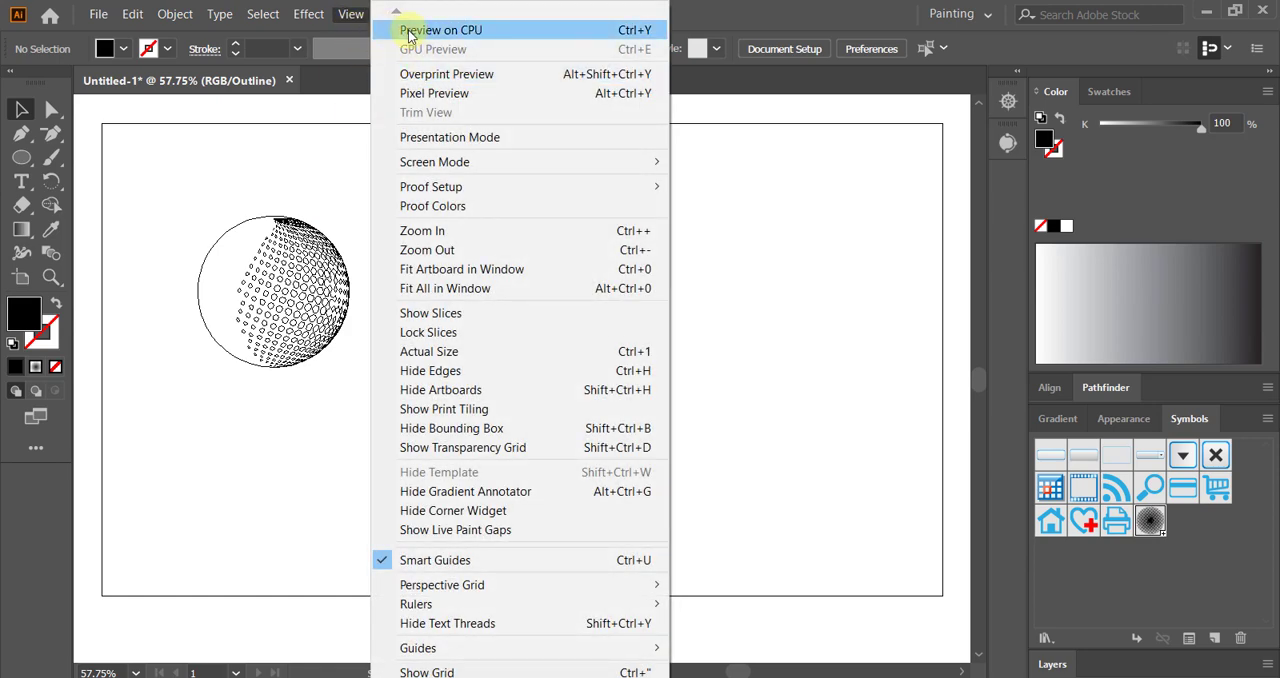
click(404, 30)
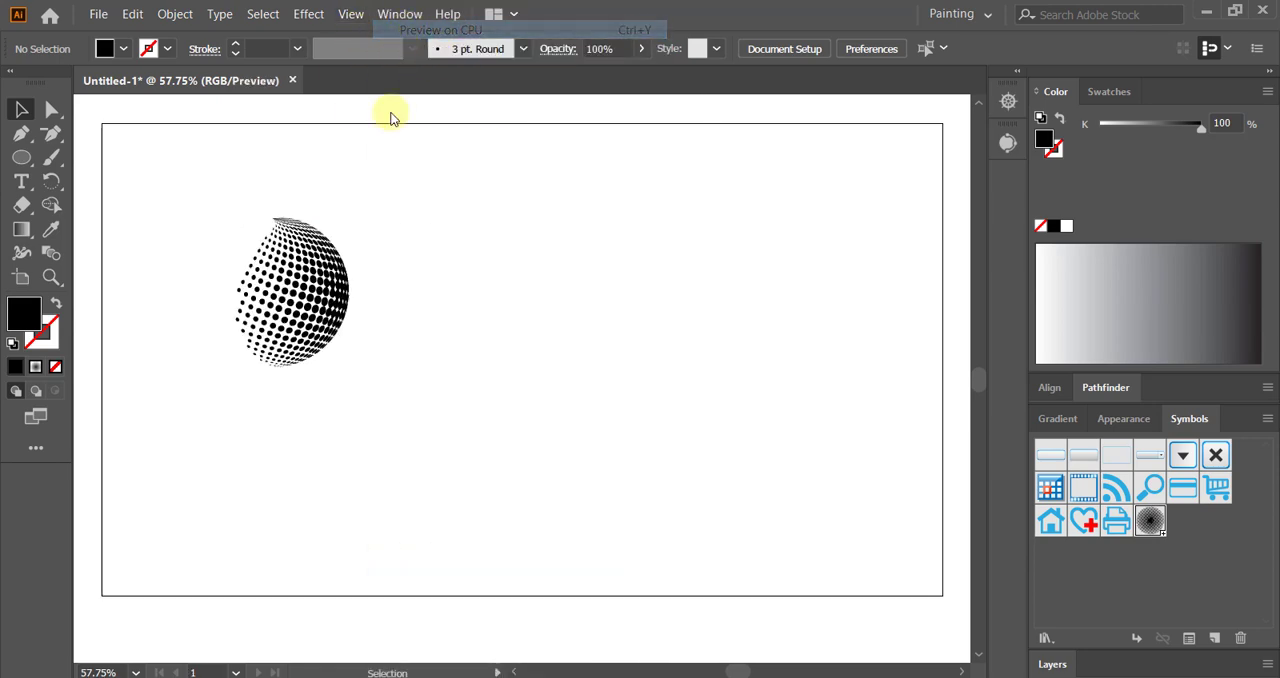
Step: Release the clipping mask of the halftone sphere and delete its unfilled circle path
click(318, 300)
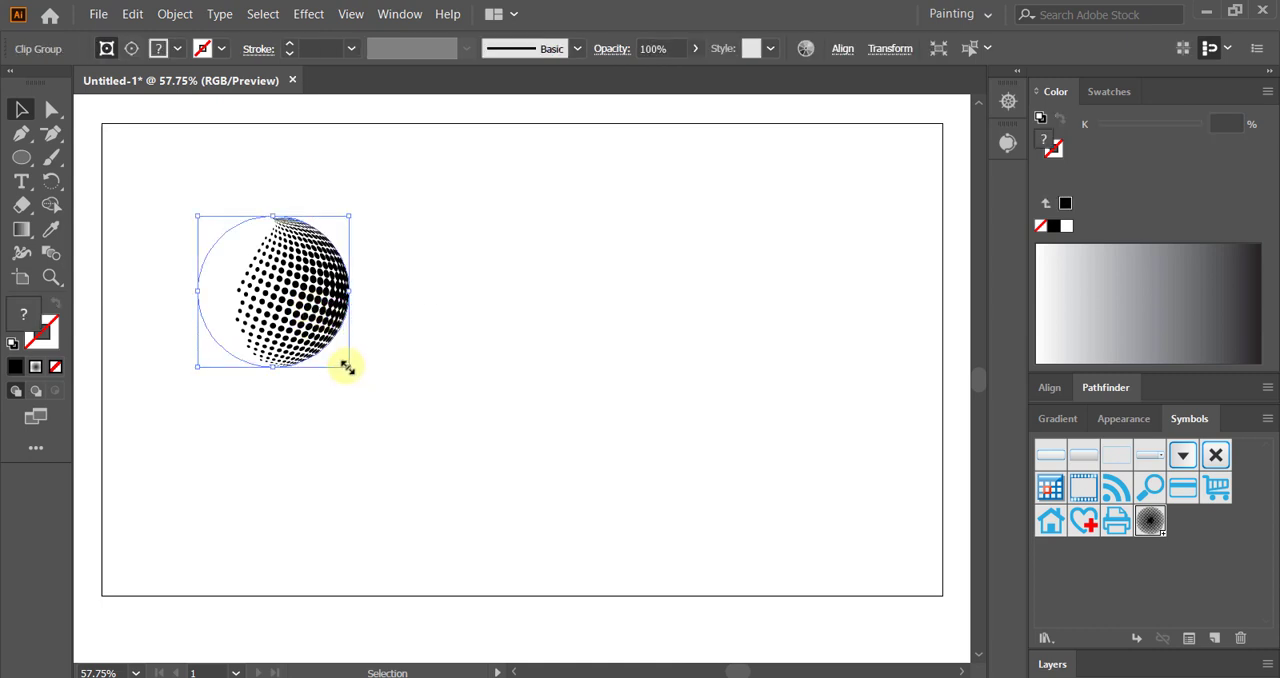
right_click(296, 305)
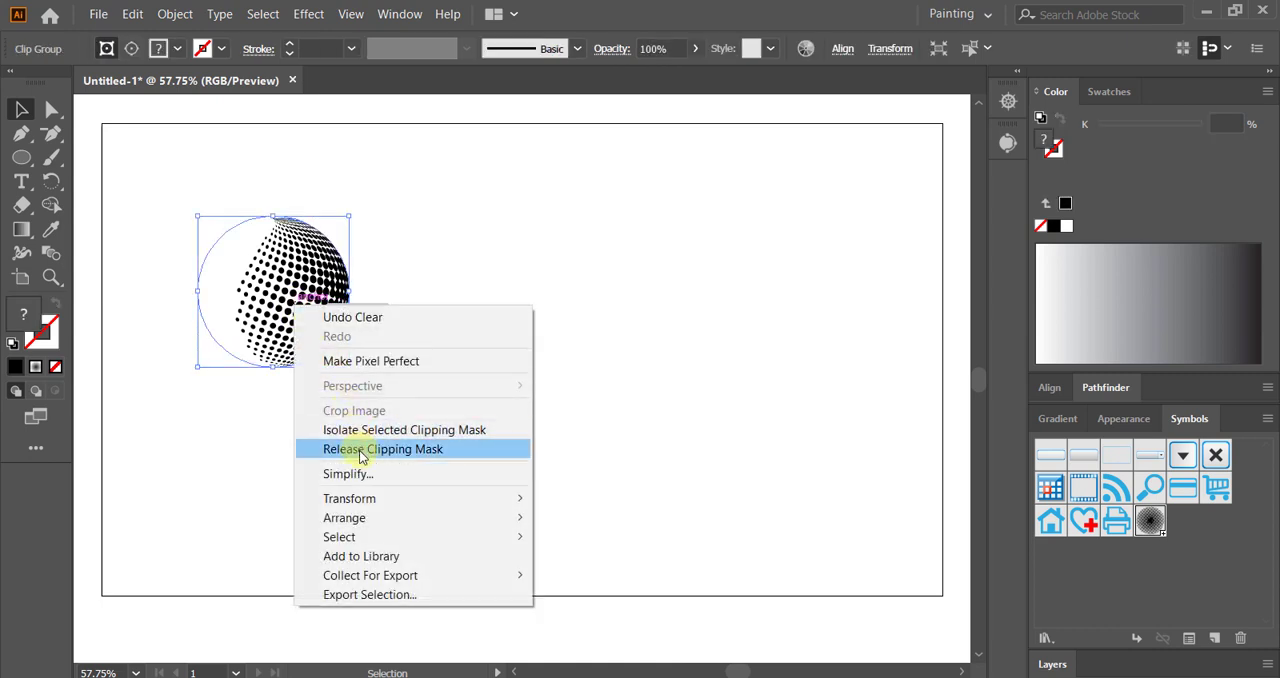
click(362, 449)
click(443, 306)
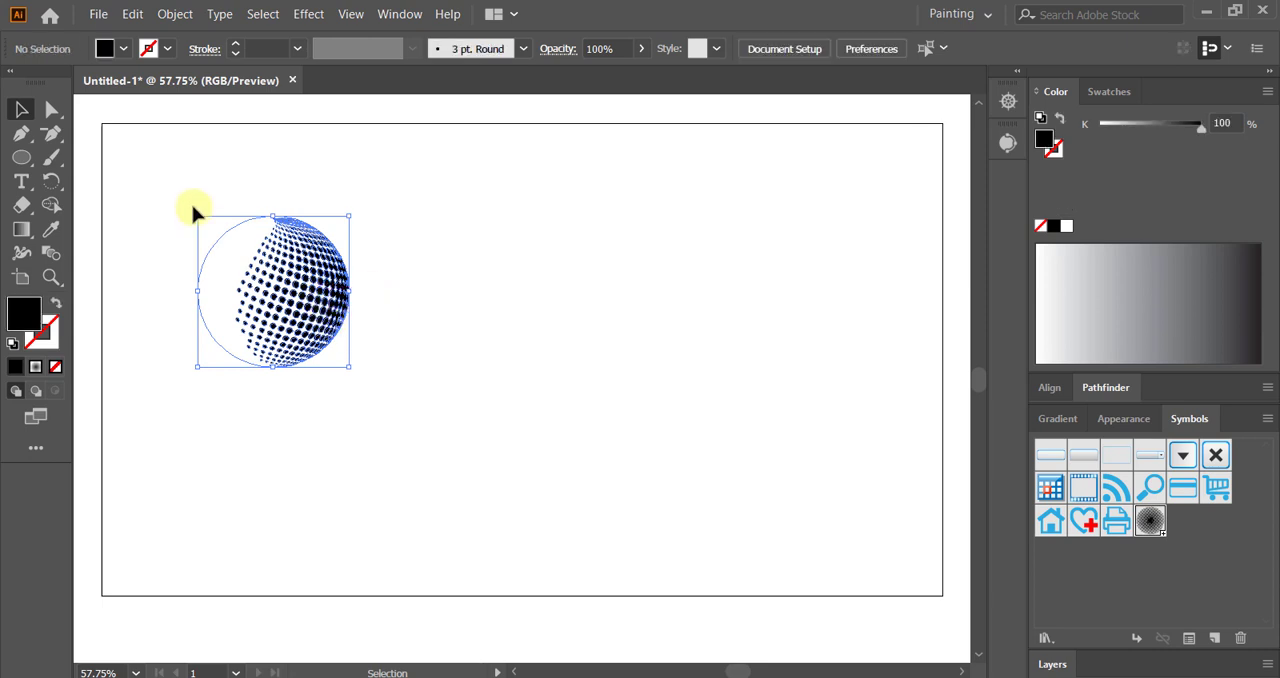
drag(193, 207, 229, 246)
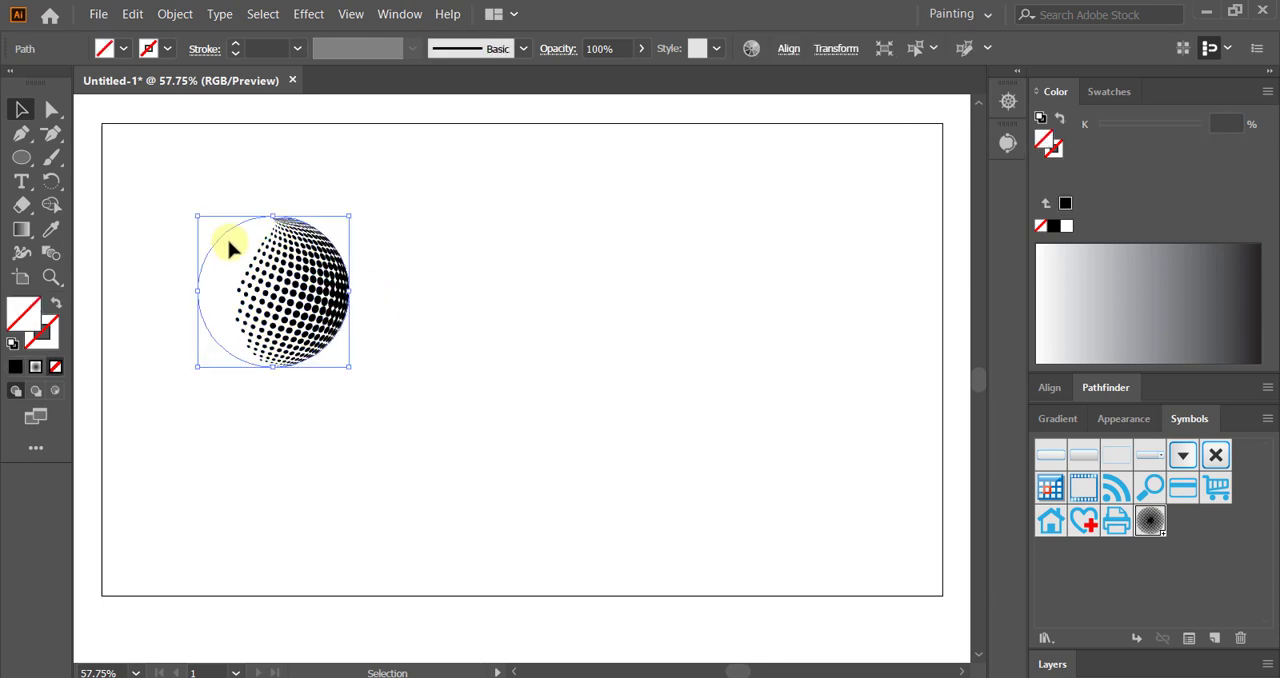
key(Delete)
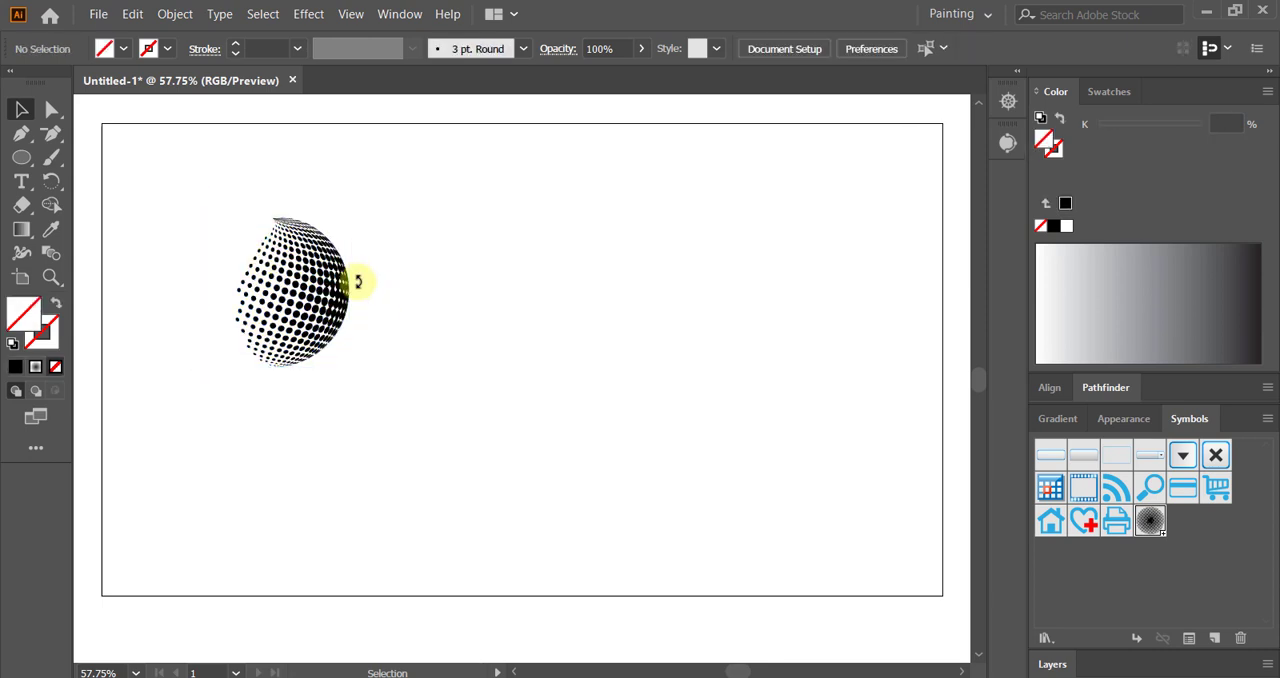
Step: Enlarge the halftone dot group proportionally from its center to about one and a half times its size and move it slightly down
drag(197, 193, 410, 424)
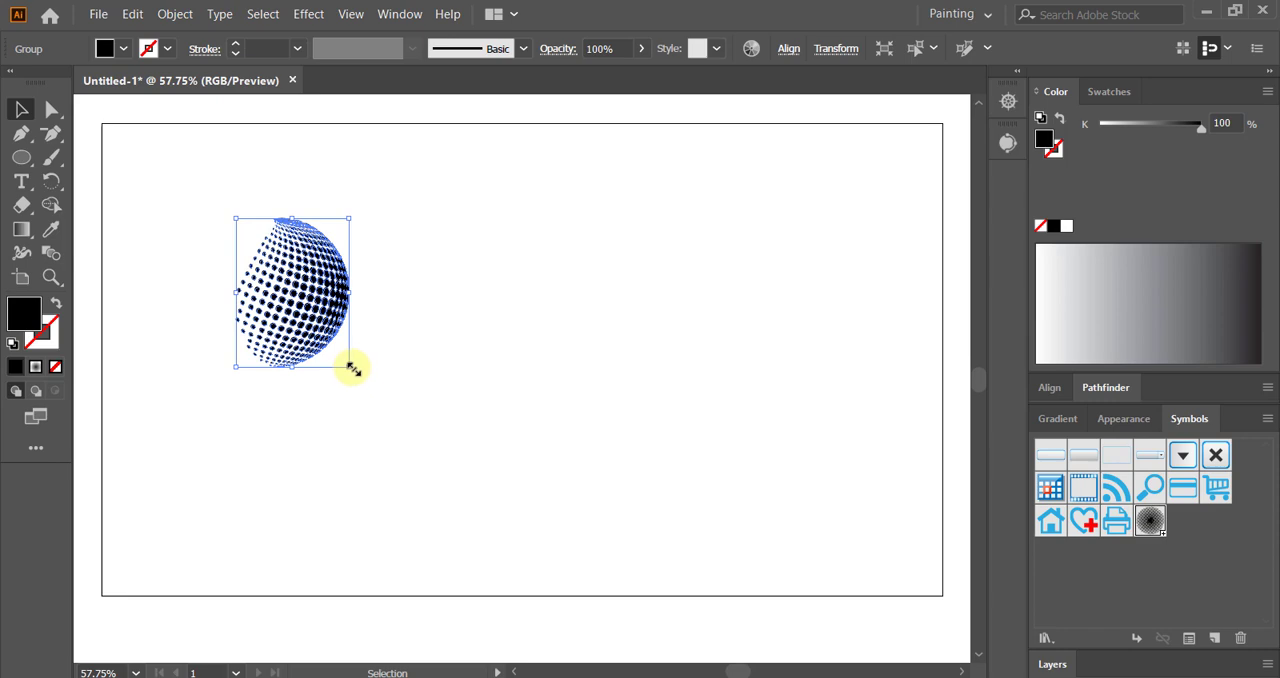
key(ctrl+plus)
drag(632, 452, 377, 374)
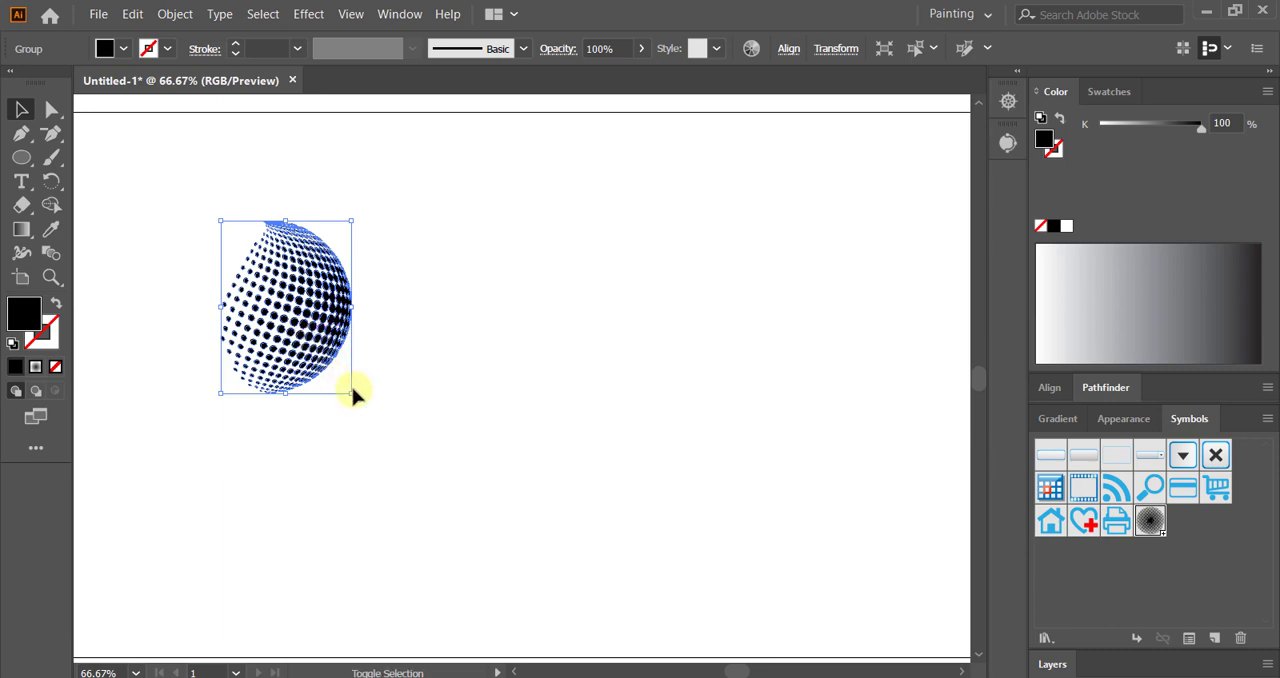
drag(355, 398, 389, 440)
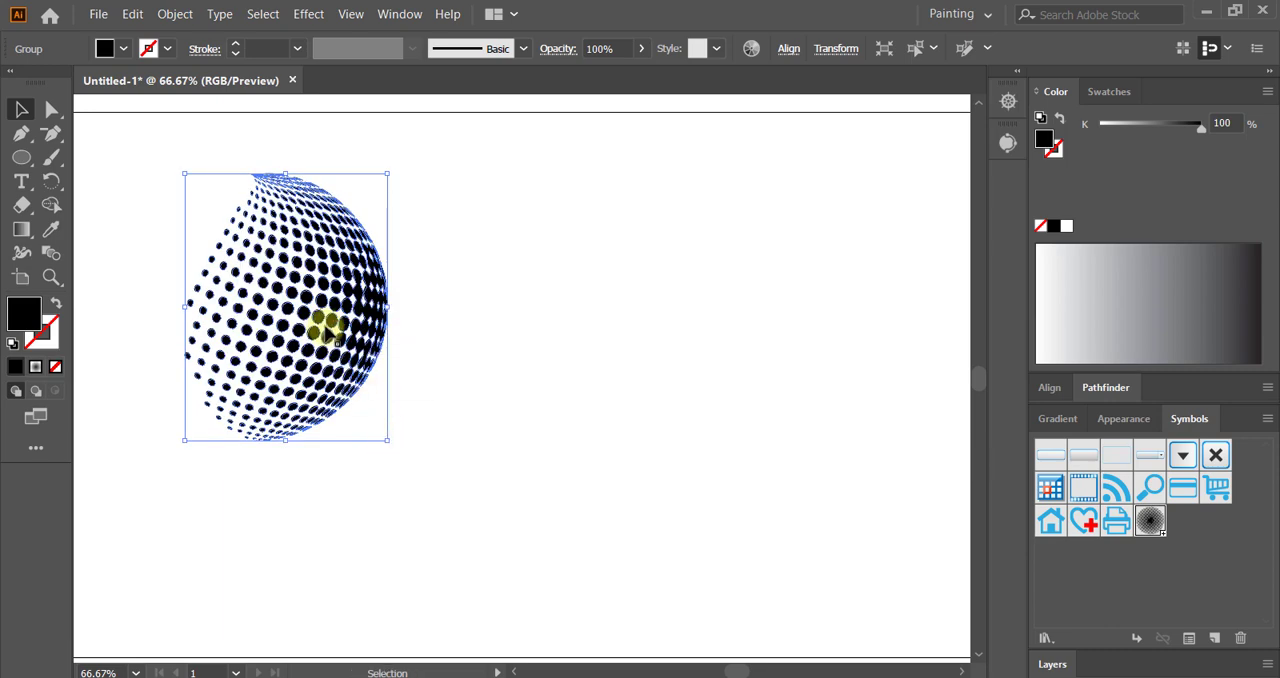
drag(327, 333, 328, 381)
click(480, 395)
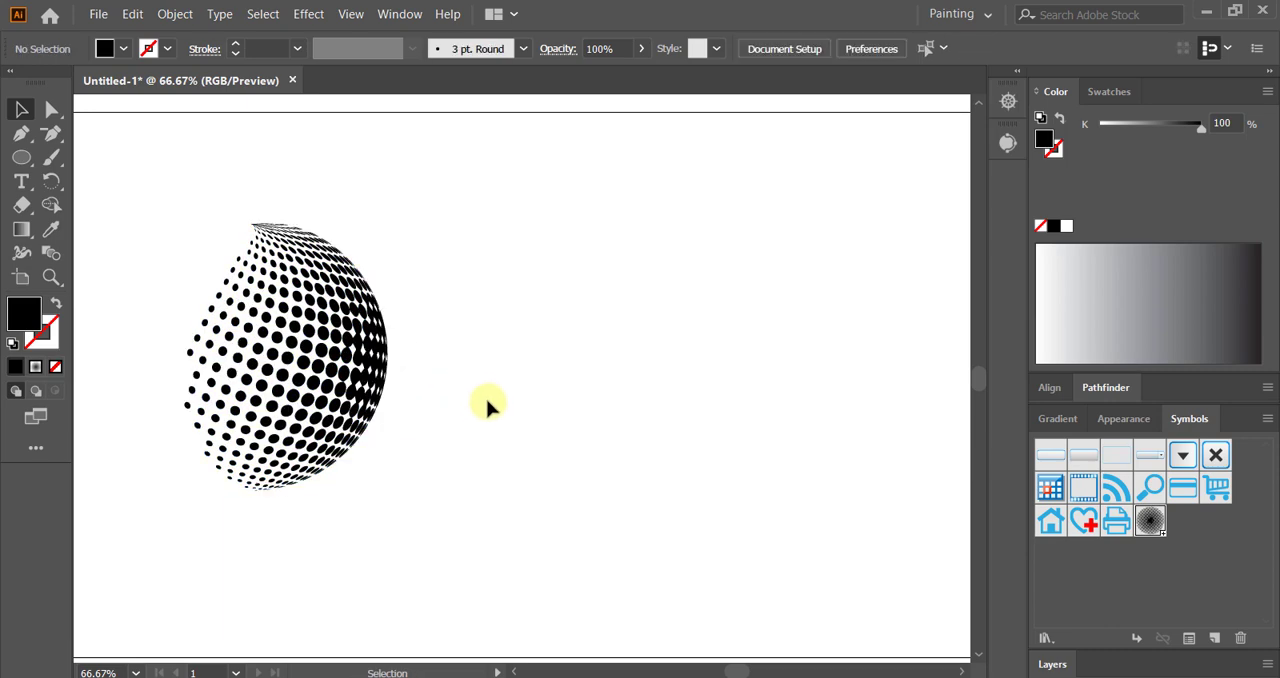
Step: Fill the halftone sphere with the purple swatch and scale it down proportionally around its center to just over half its size
click(1101, 92)
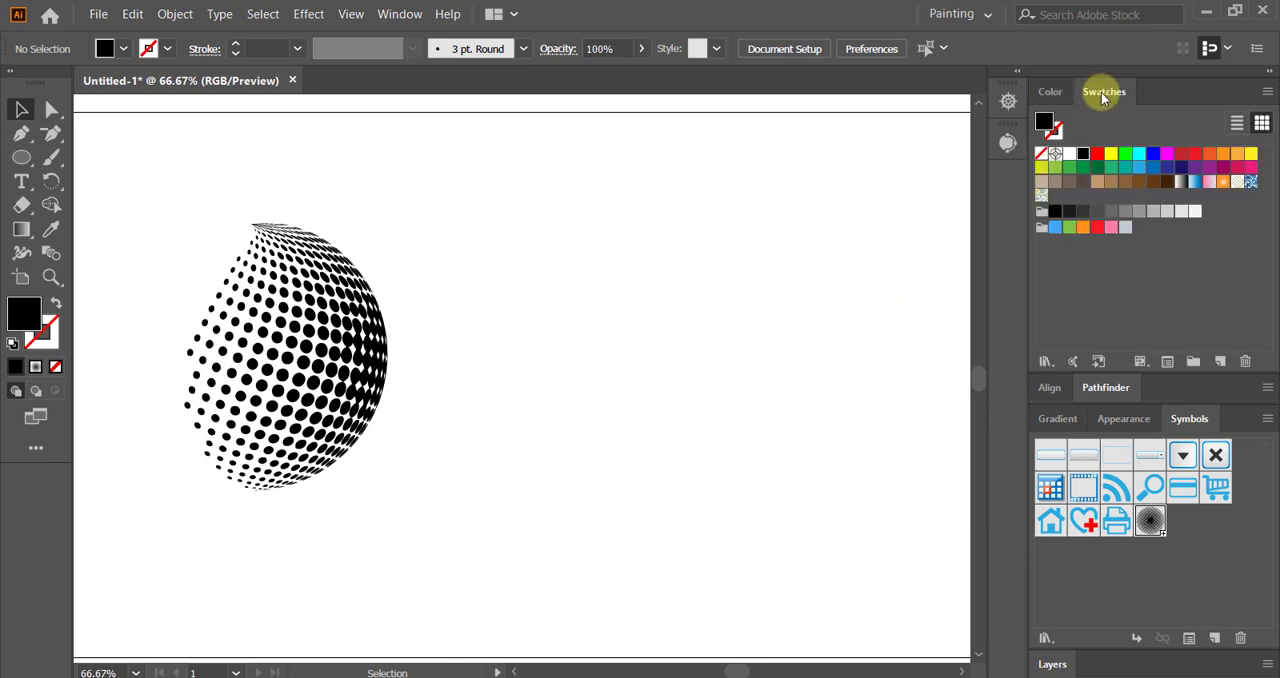
click(340, 378)
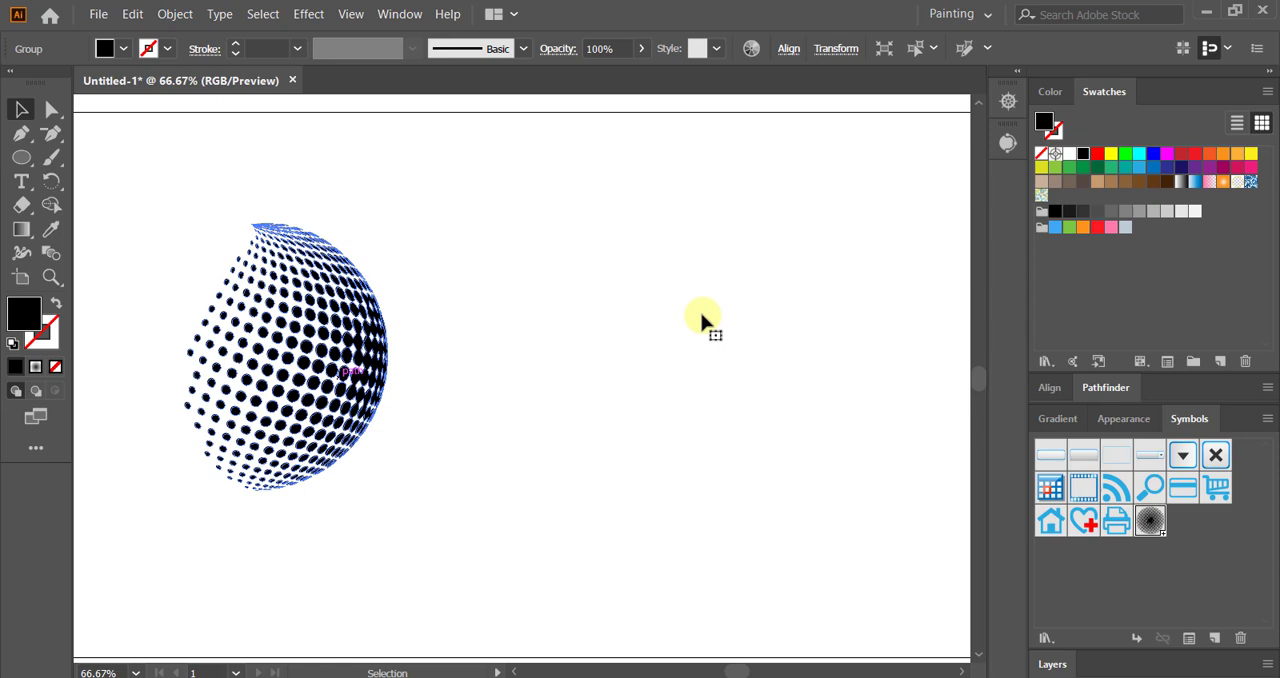
click(1224, 171)
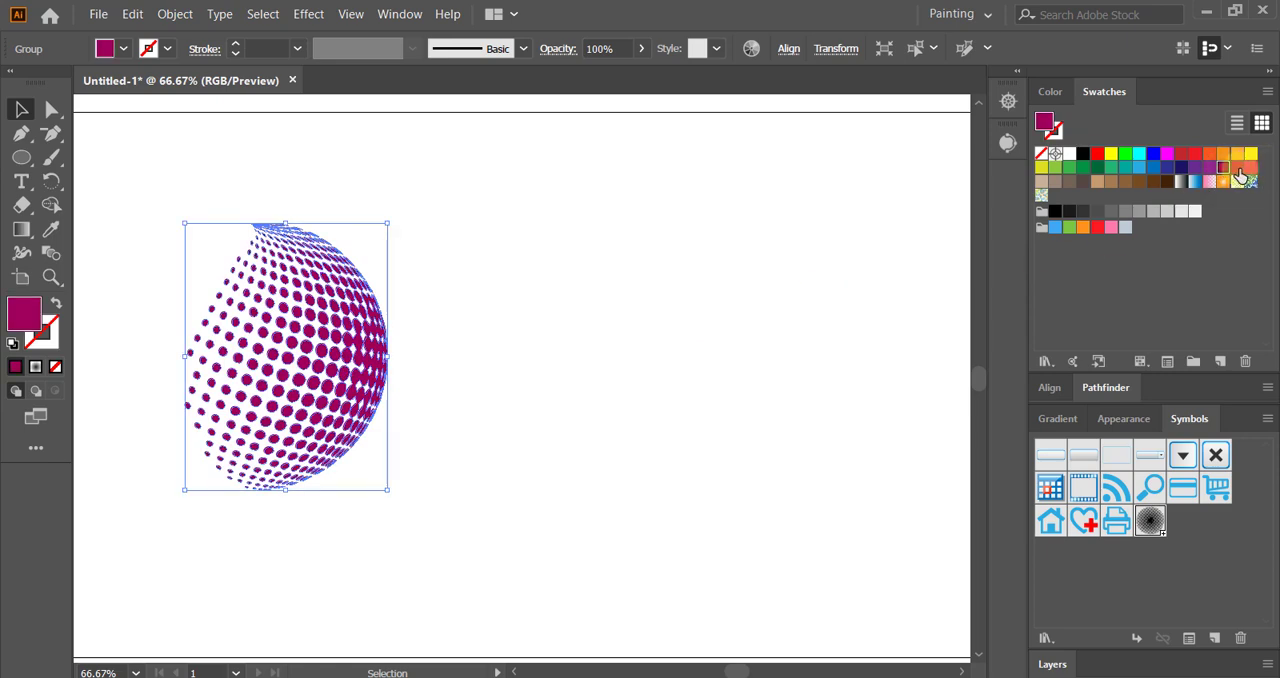
click(1237, 167)
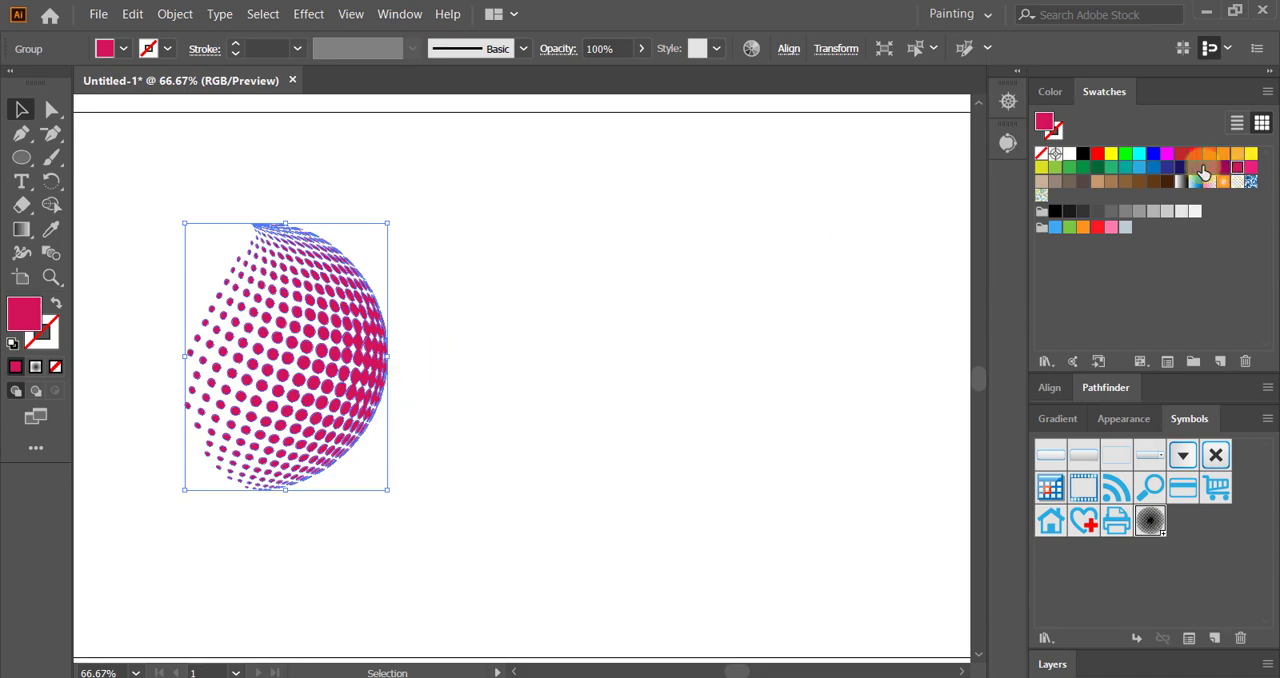
click(1195, 168)
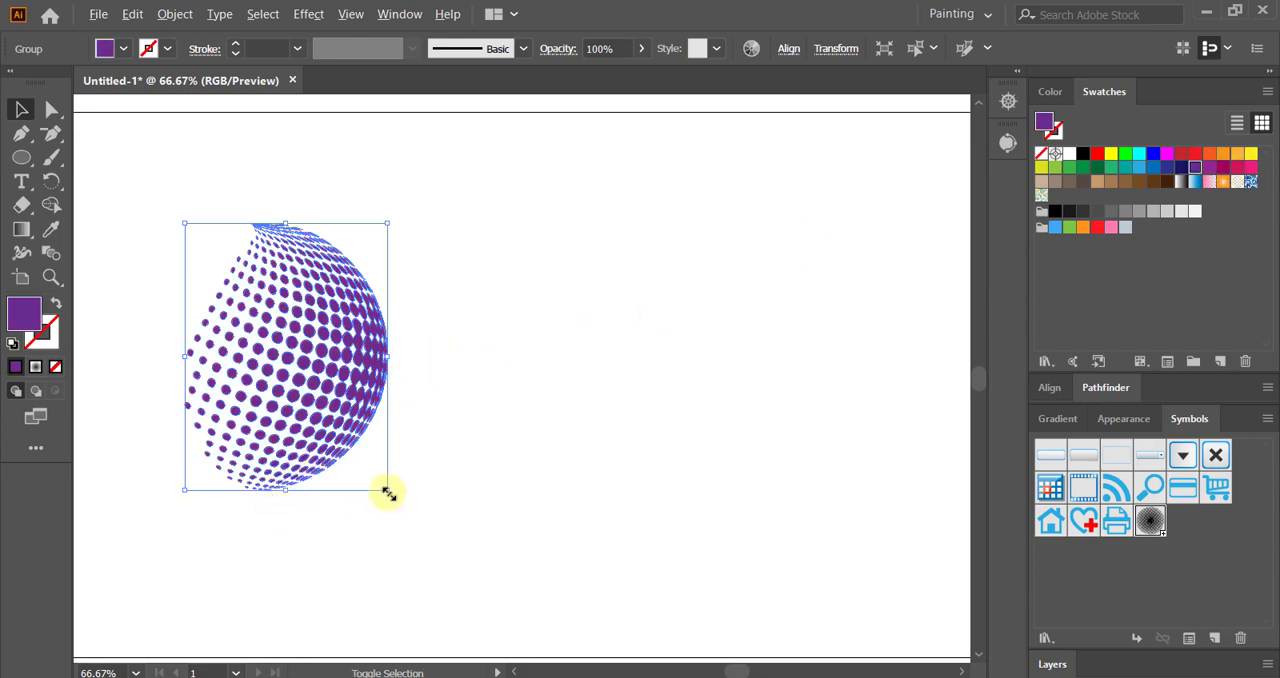
drag(388, 490, 346, 432)
click(354, 485)
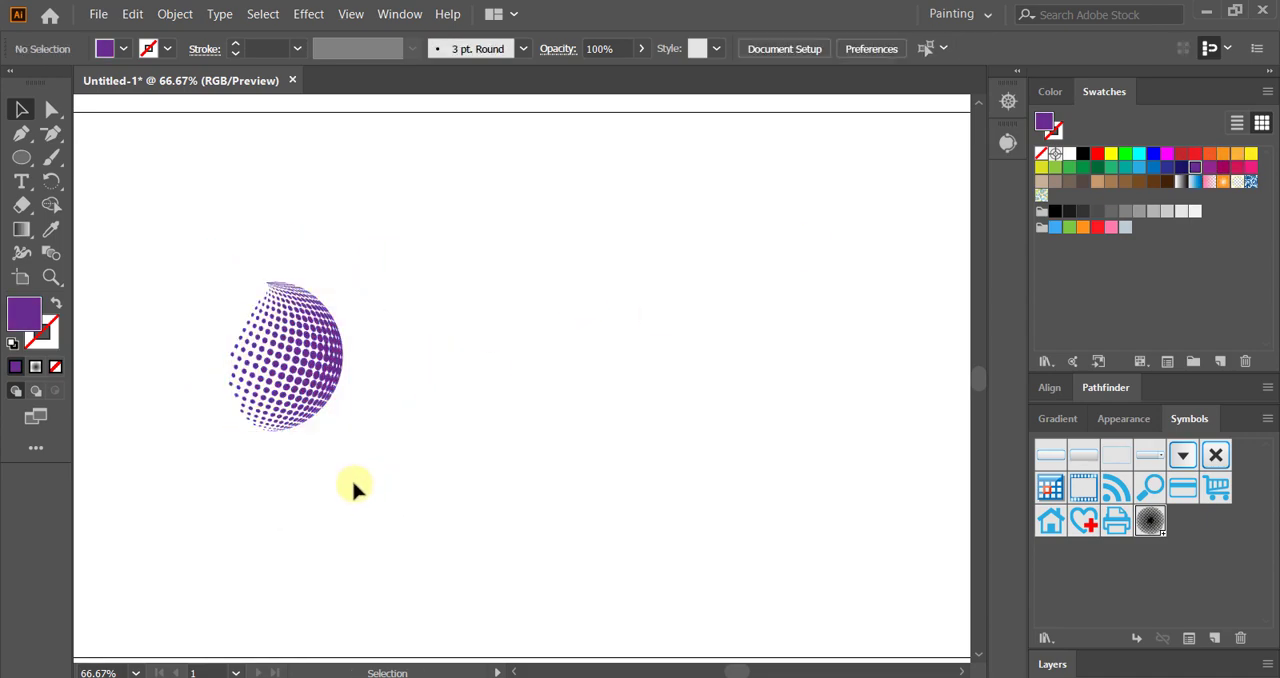
Step: Draw a thin flat ellipse just below the sphere and fill it with the radial gradient that is black at its center
click(21, 157)
drag(240, 434, 319, 445)
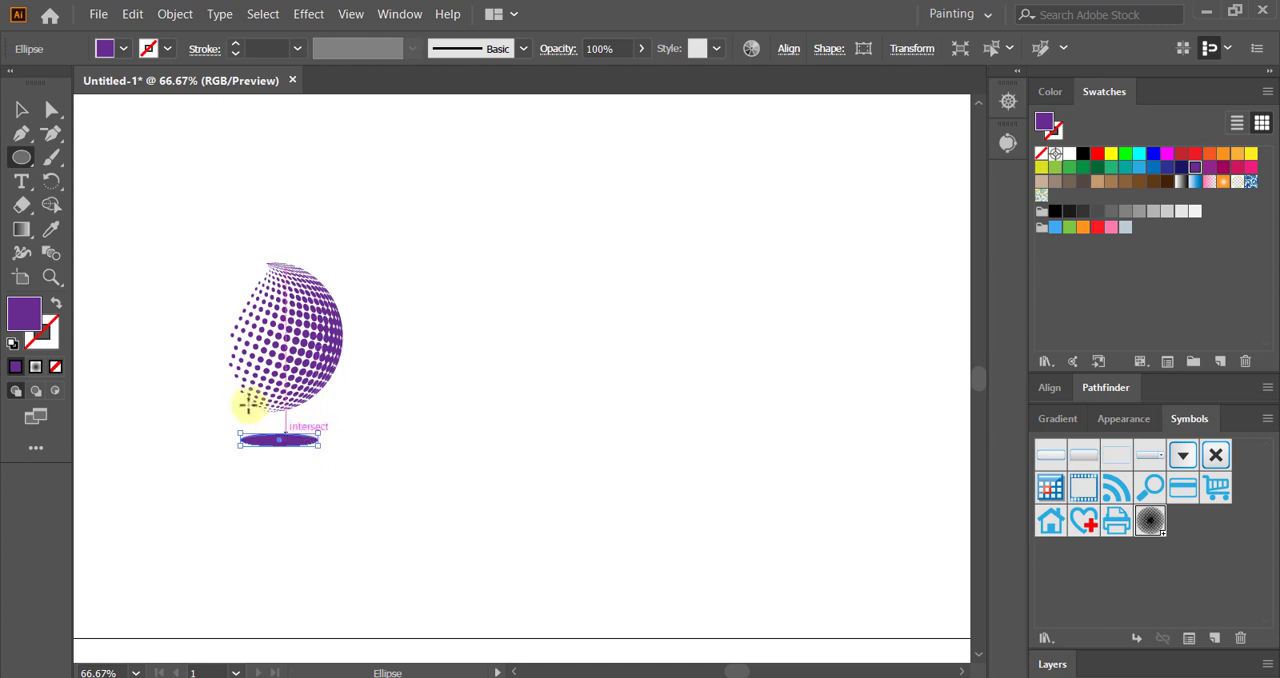
click(1055, 418)
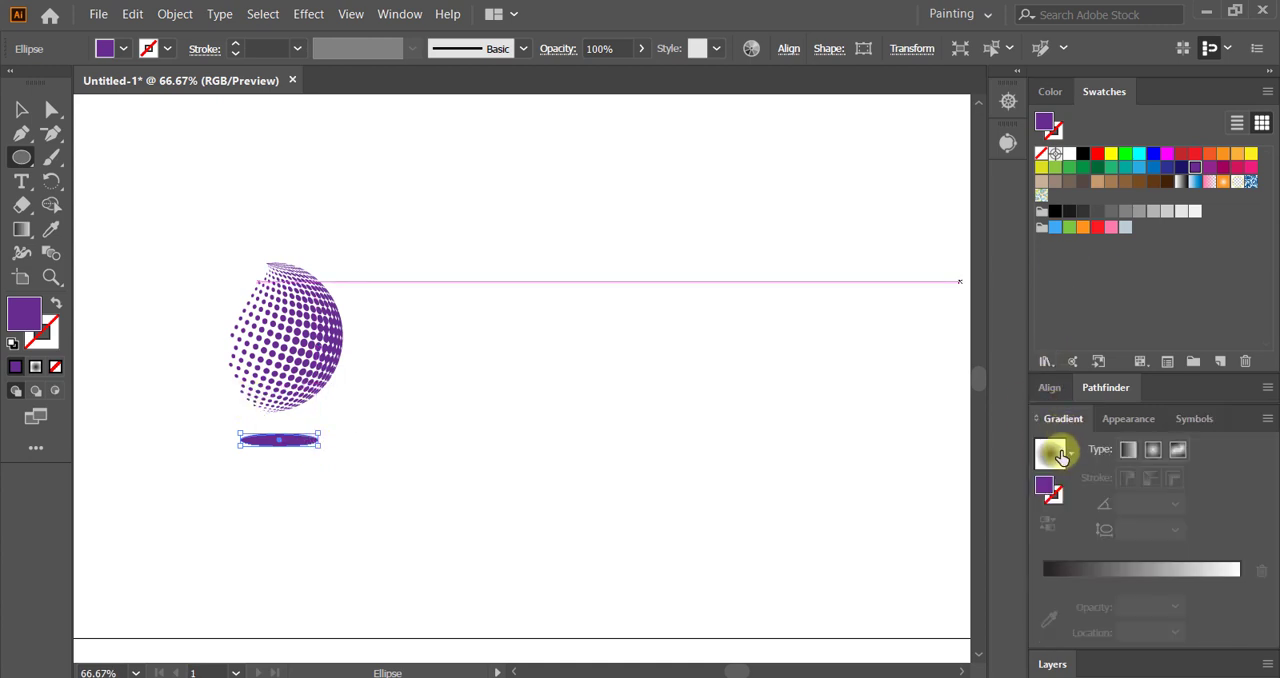
click(1053, 454)
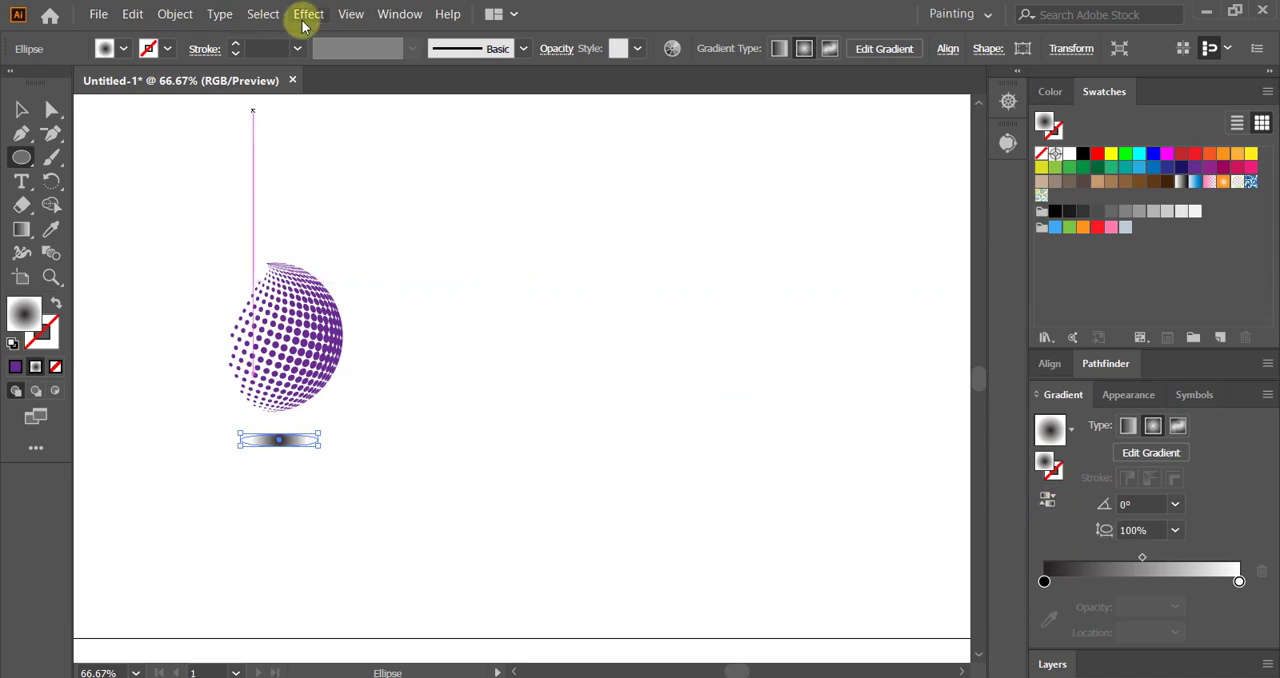
Step: Apply a Gaussian Blur with a 13-pixel radius to the ellipse to make a soft shadow, and deselect it
click(304, 16)
mouse_move(322, 398)
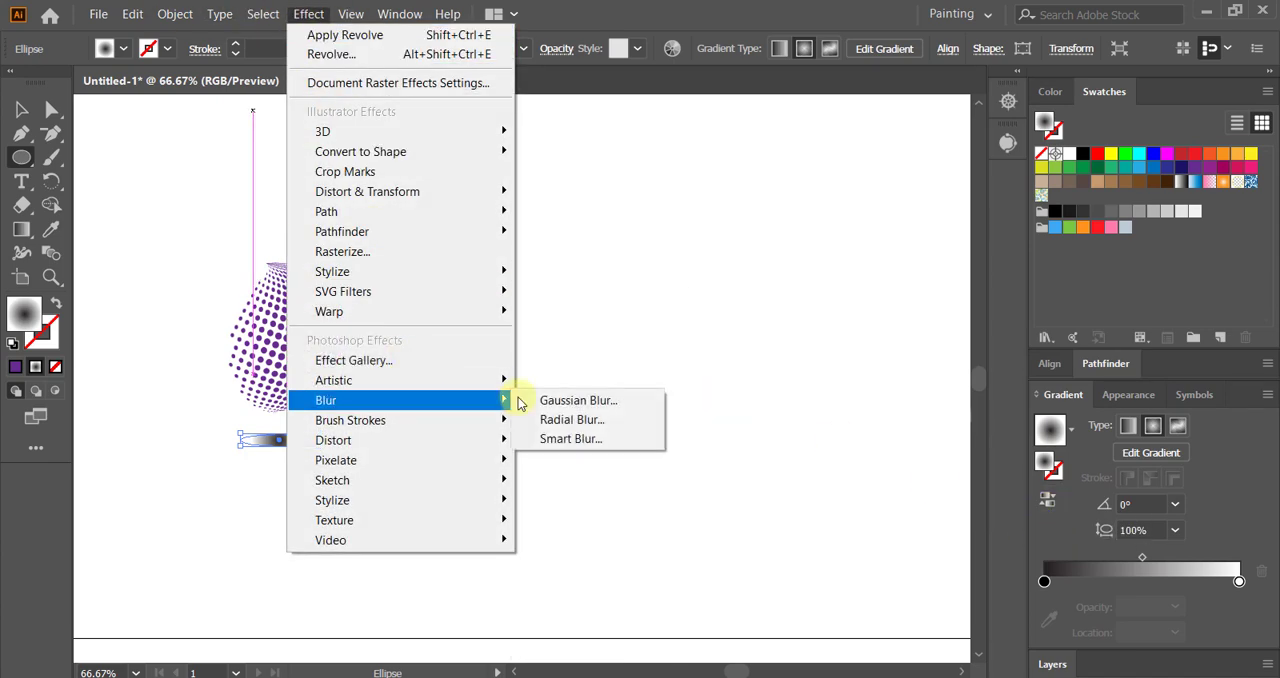
click(553, 401)
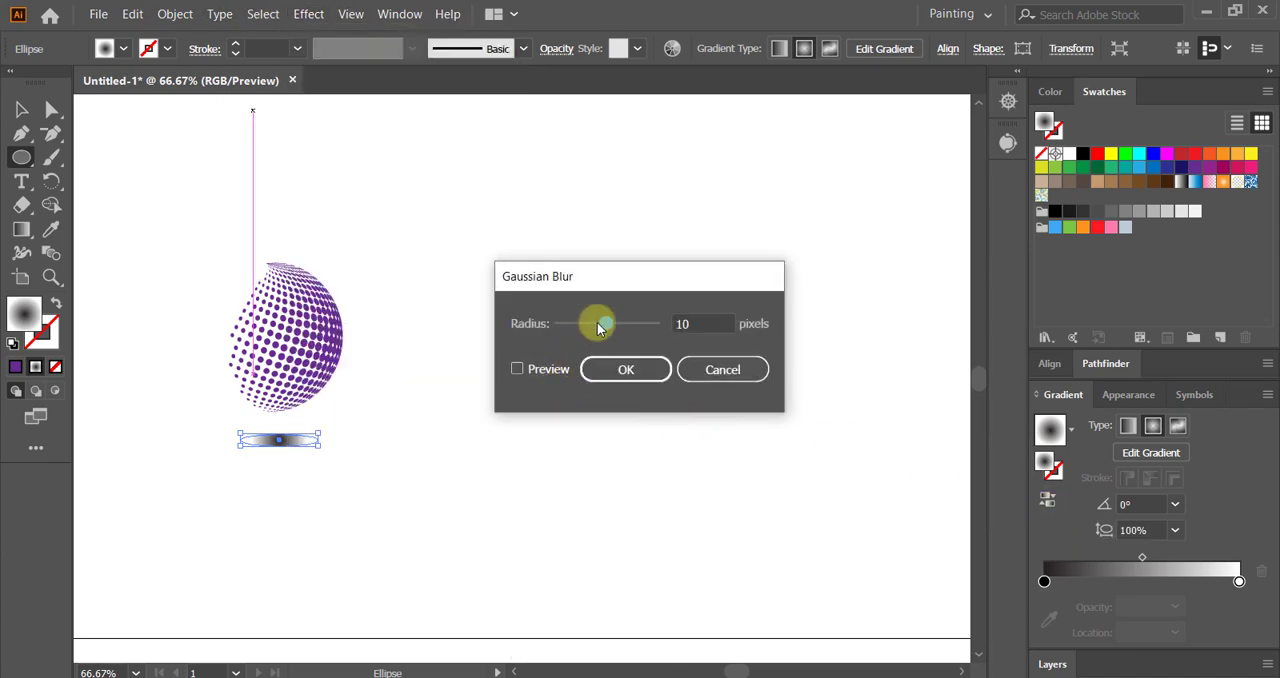
click(517, 369)
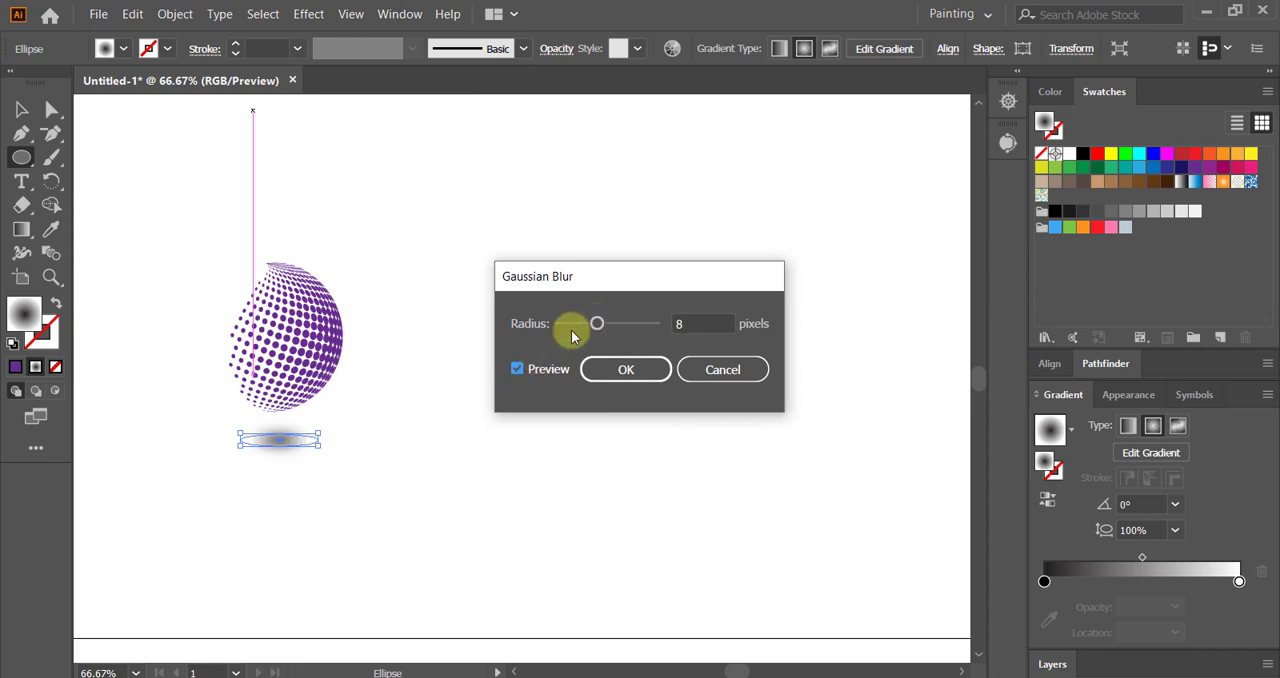
mouse_move(597, 325)
mouse_down()
mouse_move(585, 327)
mouse_move(617, 334)
mouse_move(601, 332)
mouse_up()
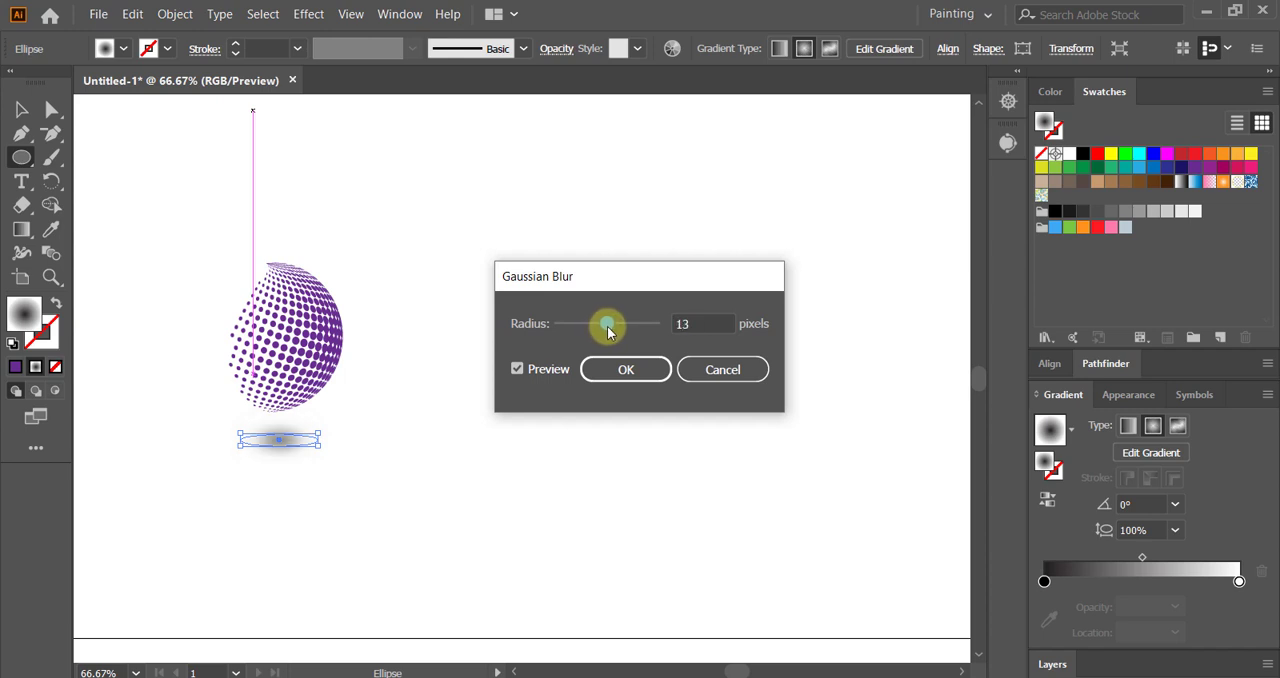
click(619, 371)
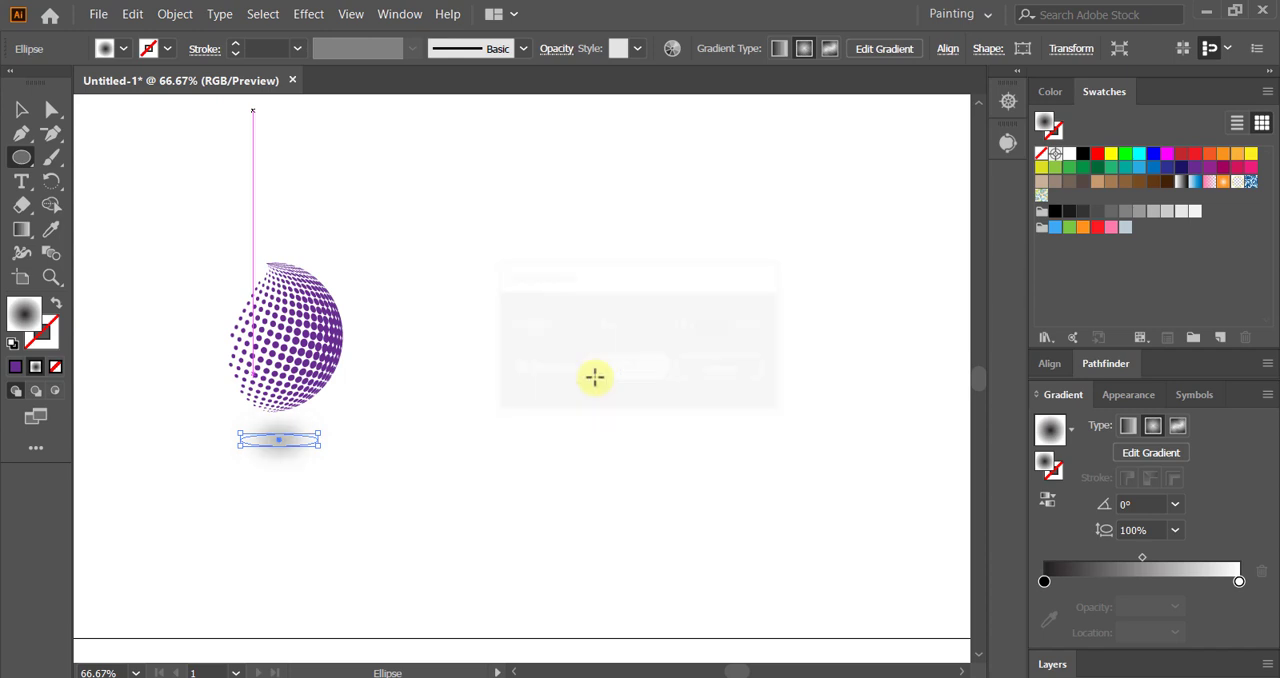
click(454, 432)
click(591, 386)
click(22, 109)
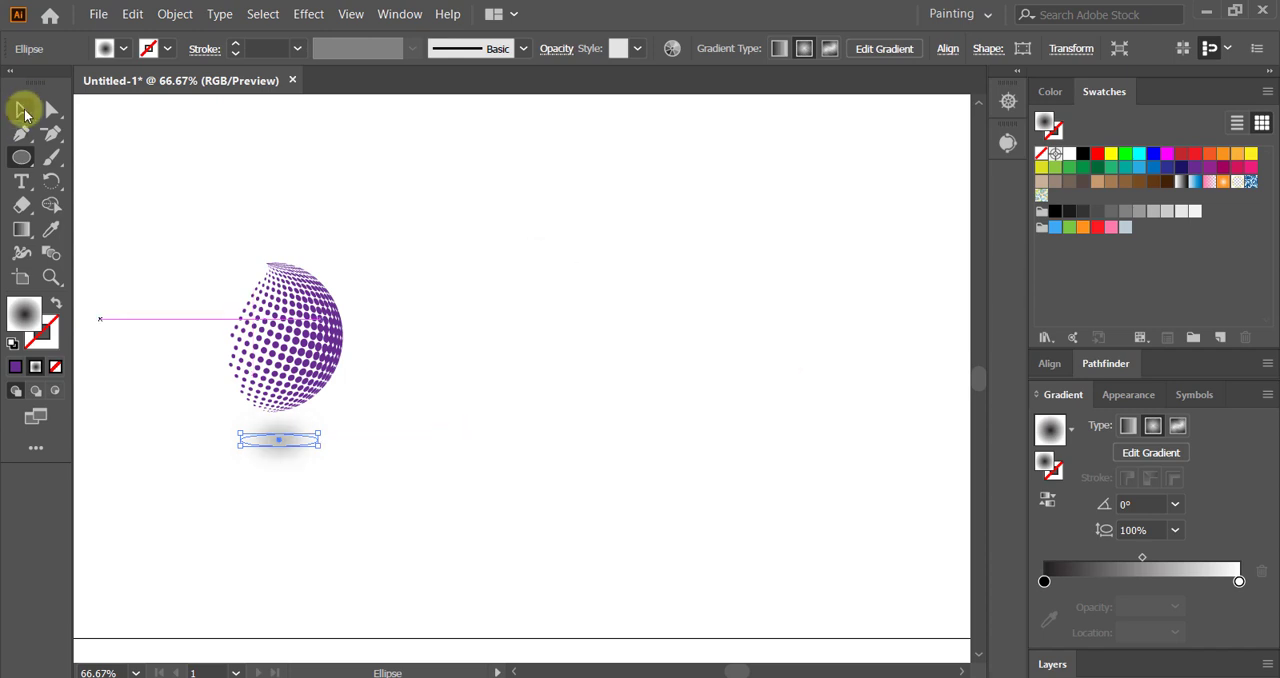
click(335, 215)
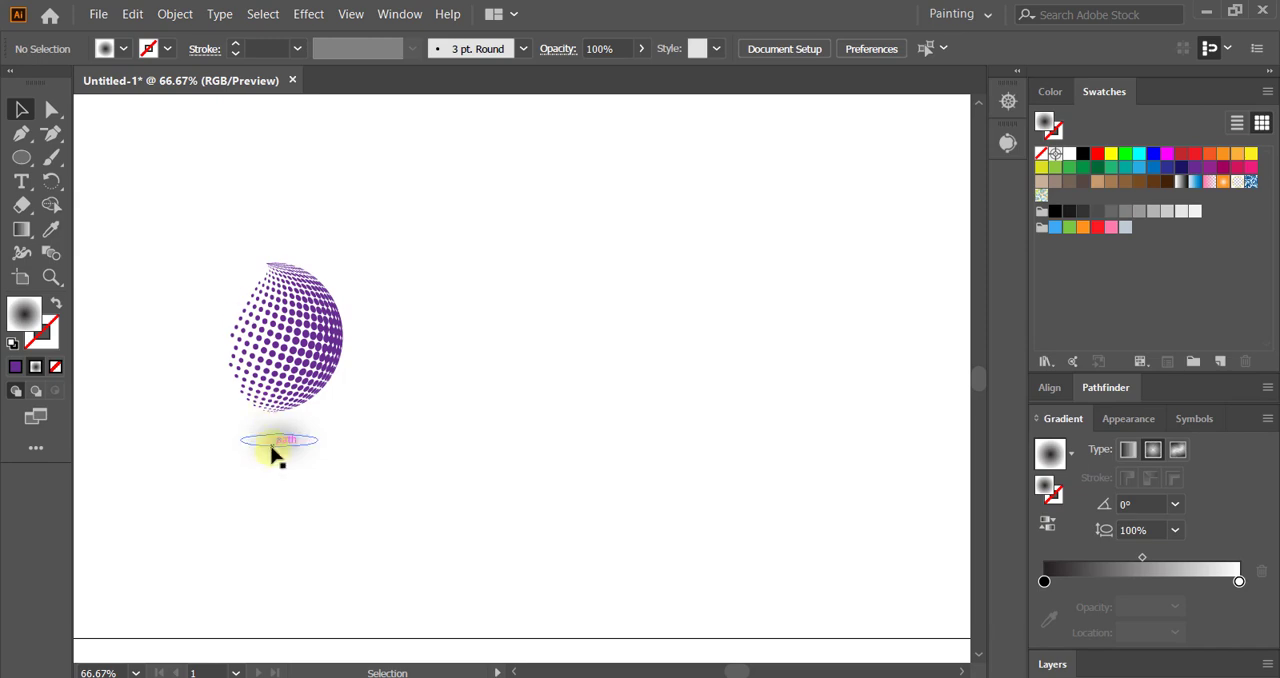
Step: Duplicate the sphere with its shadow three times to the right, forming an evenly spaced row of four
drag(172, 224, 368, 503)
drag(297, 371, 463, 387)
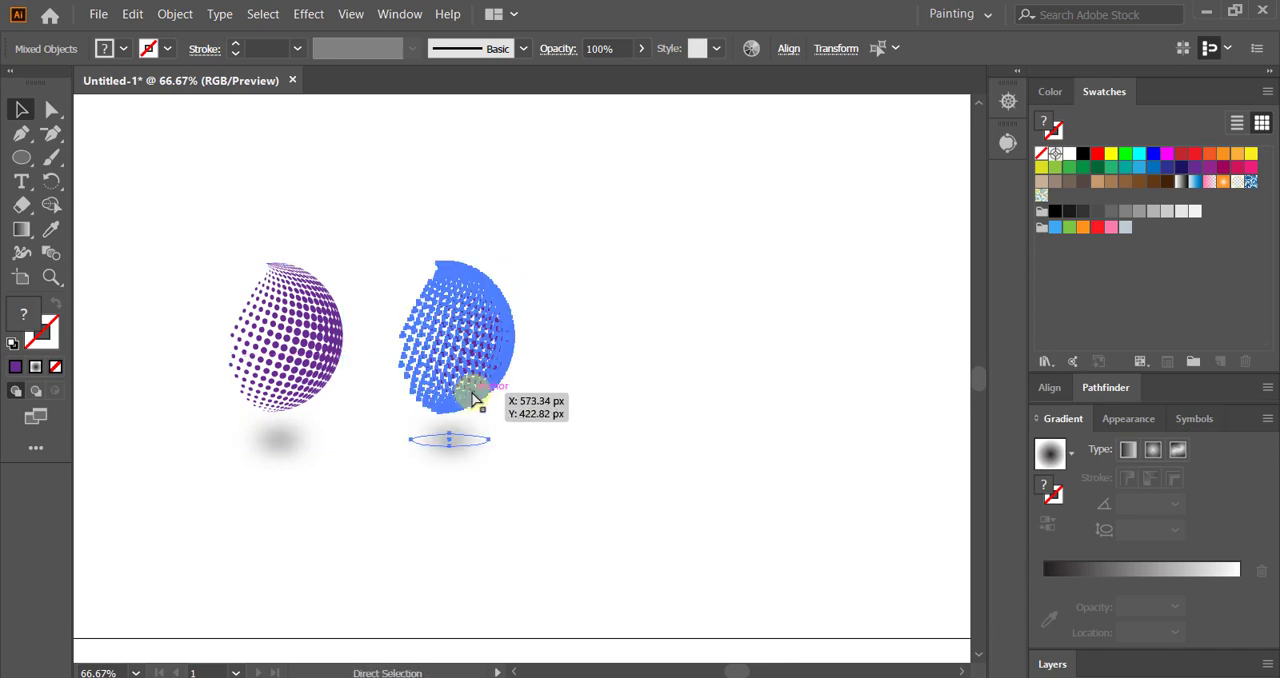
key(ctrl+d)
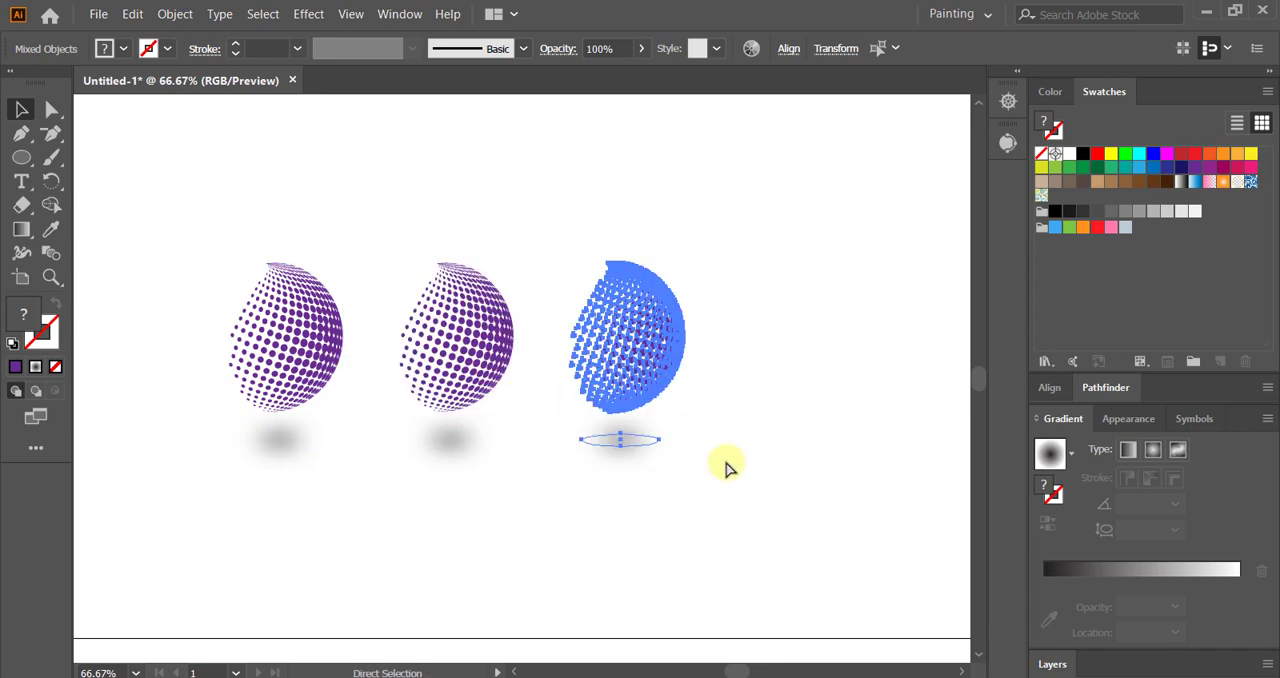
key(ctrl+d)
key(space)
drag(658, 479, 612, 490)
Step: Recolour the copied spheres: the second dark blue (R=46 G=49 B=146), the third dark red and the fourth magenta
click(400, 340)
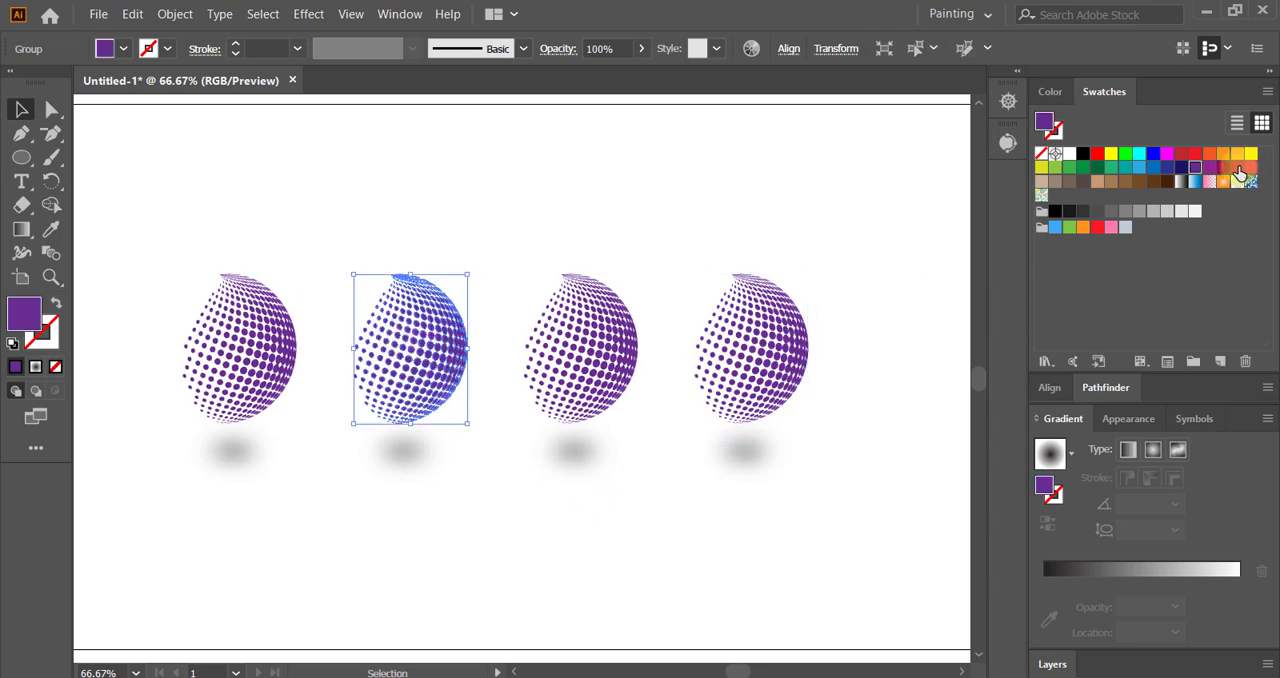
click(1170, 173)
click(588, 348)
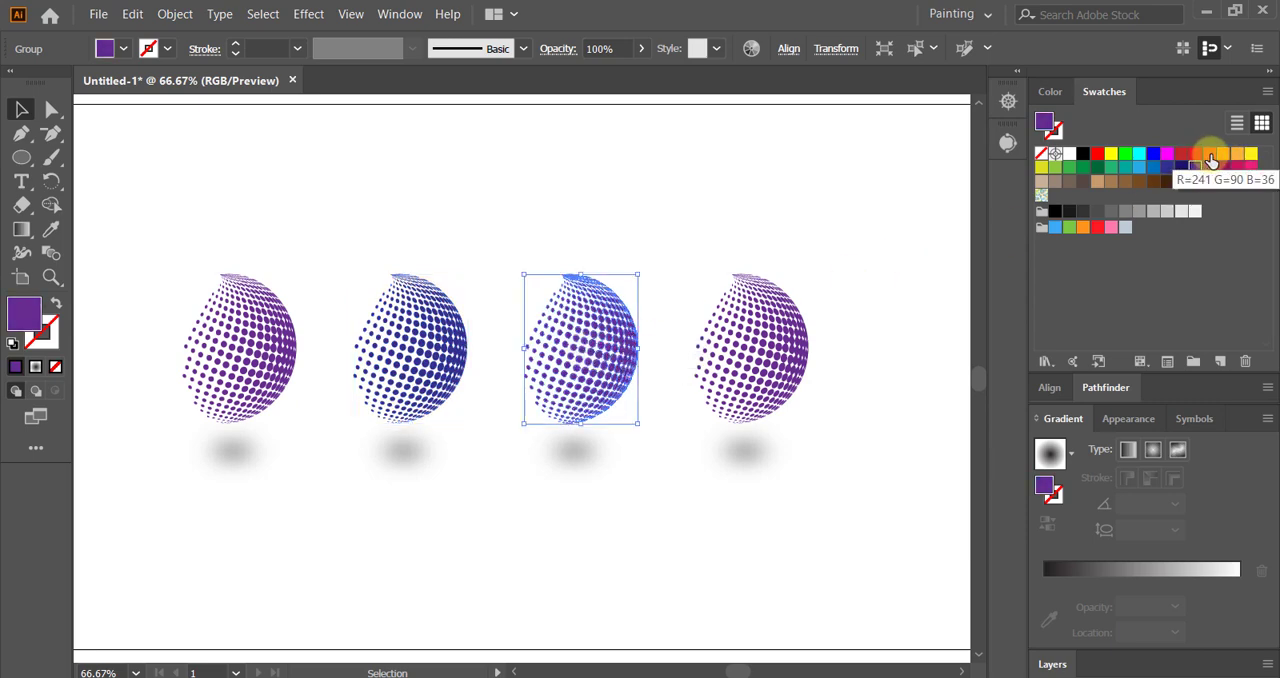
click(1195, 166)
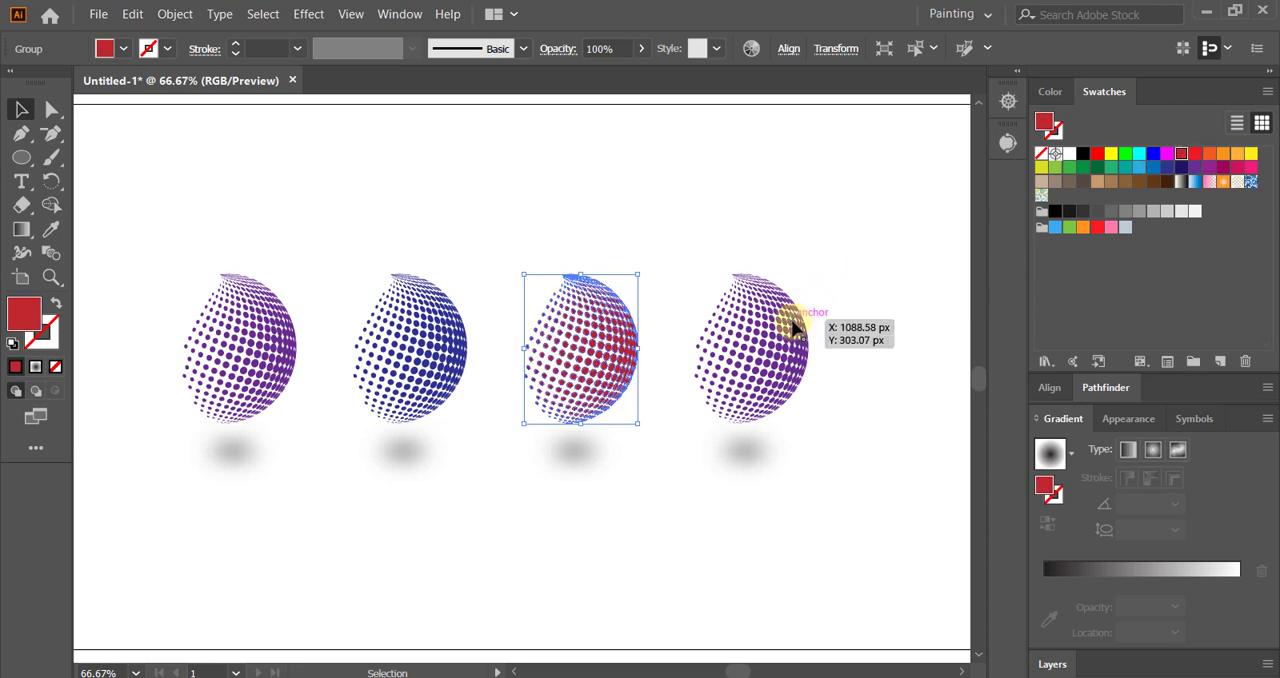
click(794, 328)
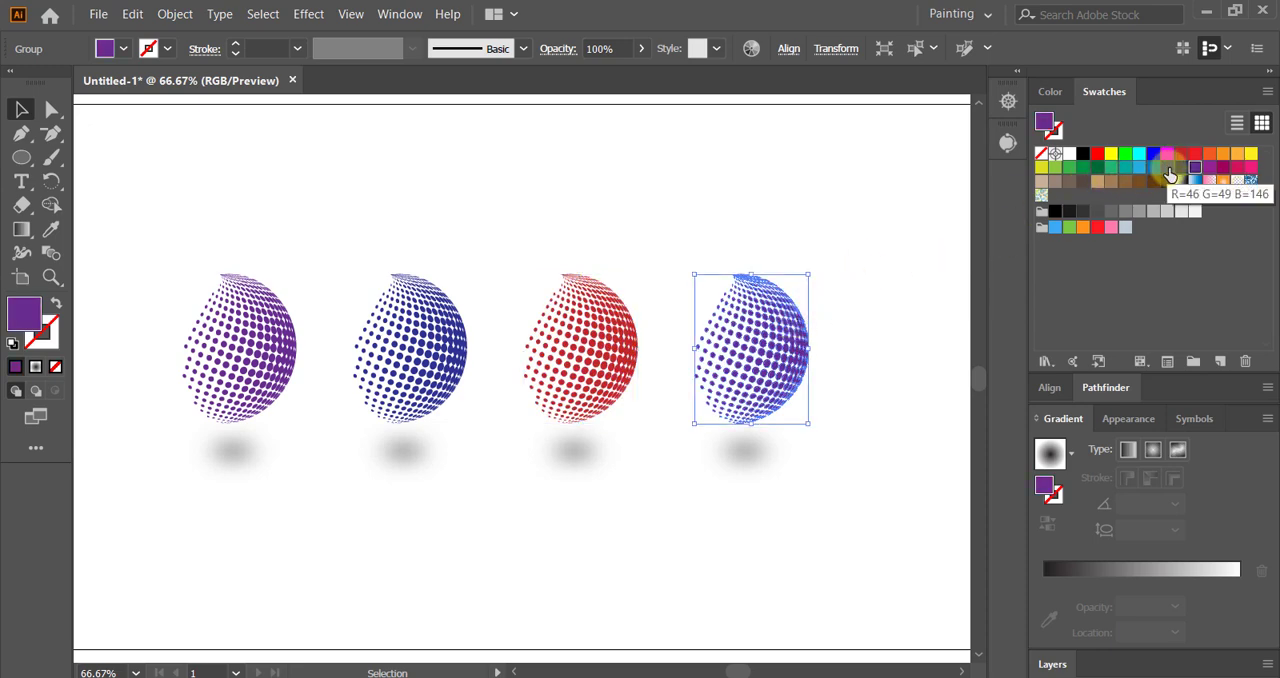
click(1223, 167)
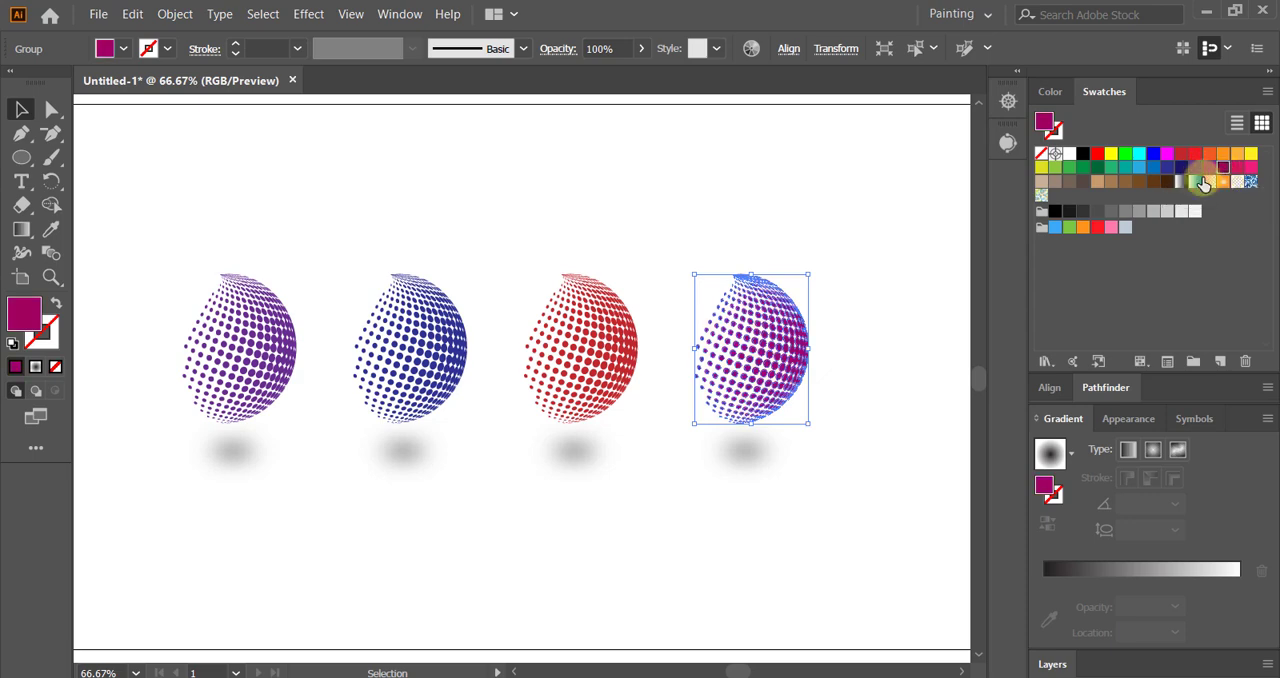
click(278, 160)
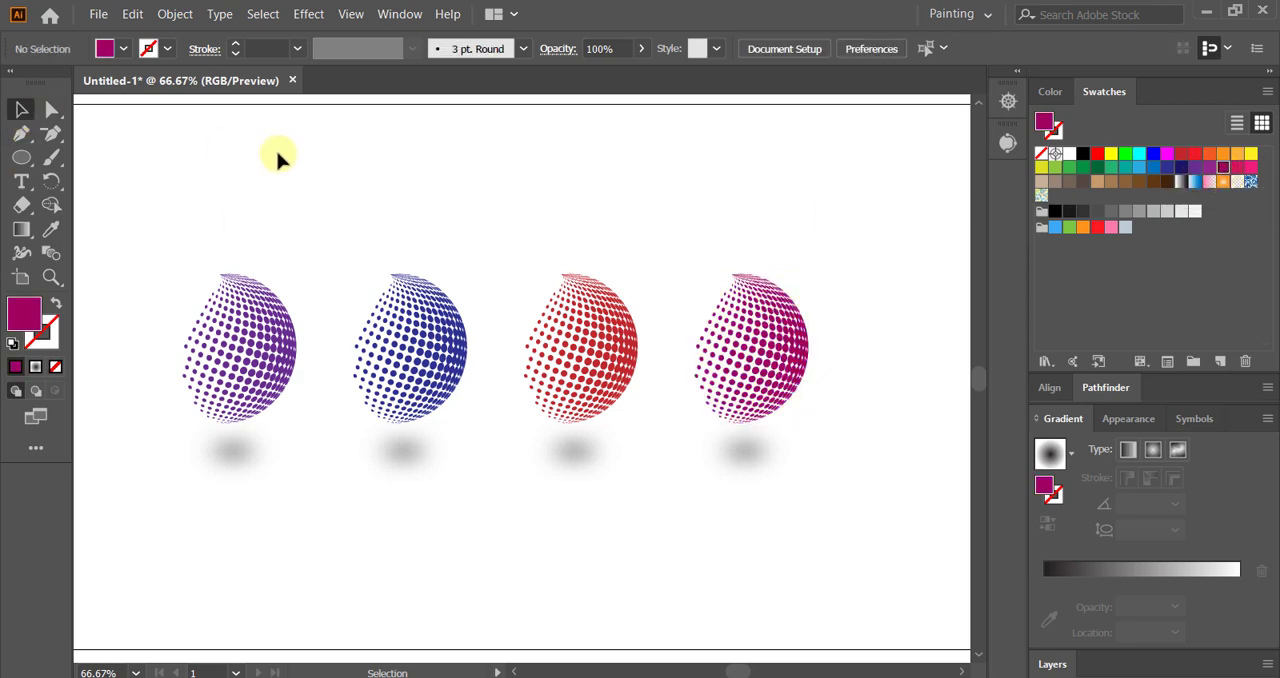